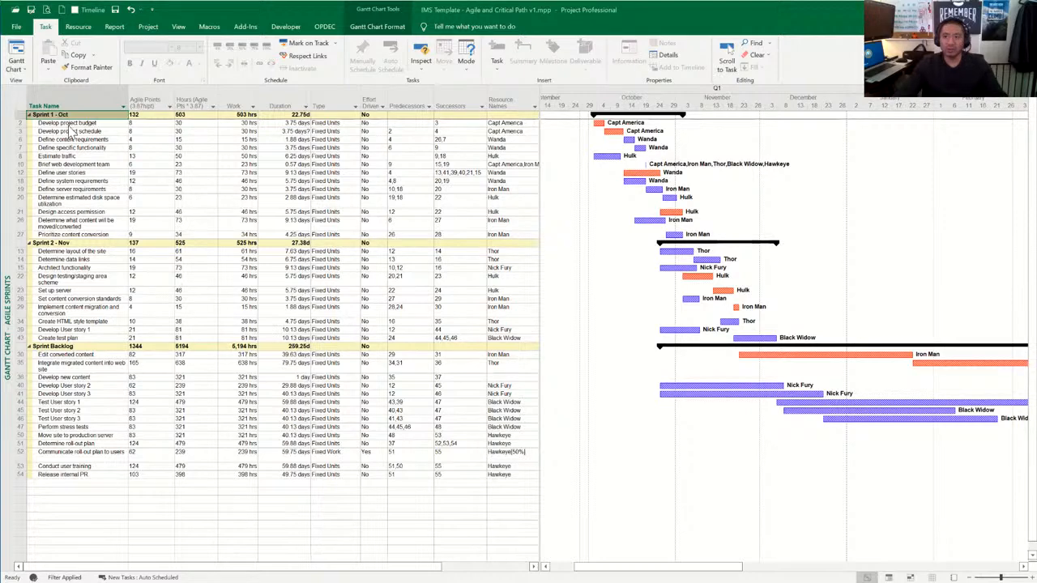
Examine the sprint rows and the Agile Points, Resource Names, Type and Effort Driven columns, including the resources of the first two Sprint 1 tasks
left_click(83, 244)
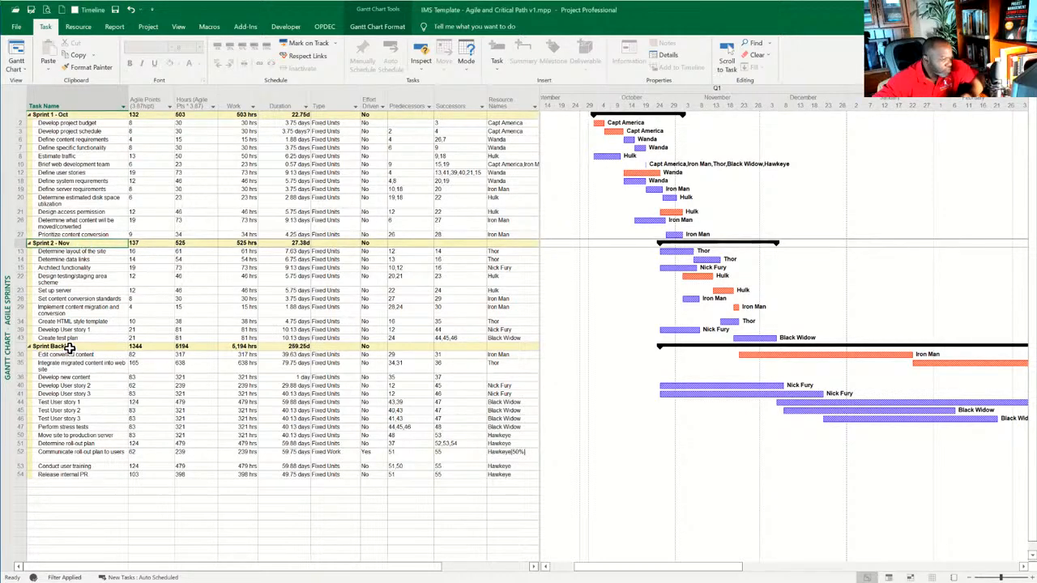
left_click(169, 200)
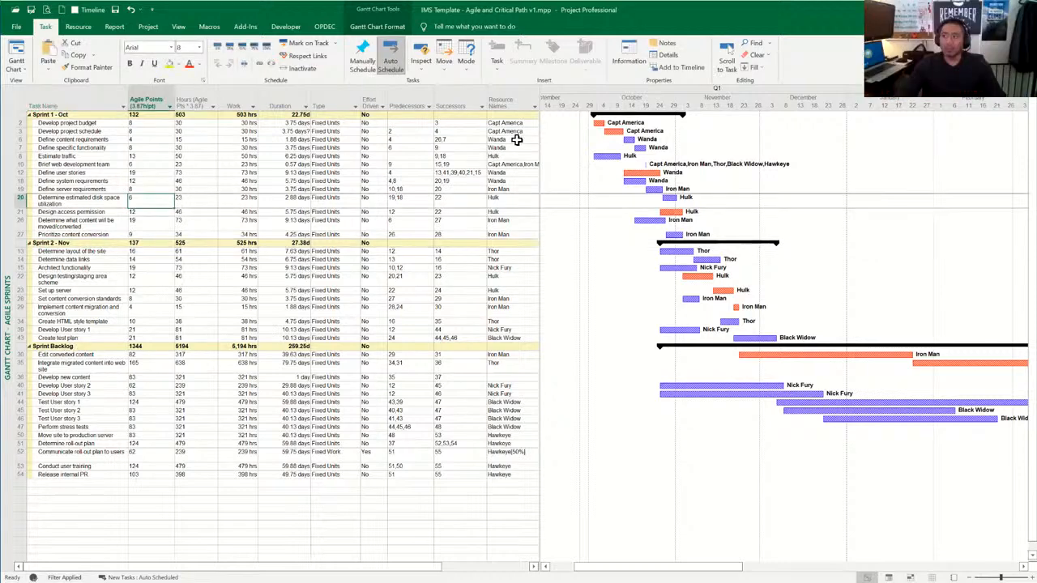
left_click(507, 109)
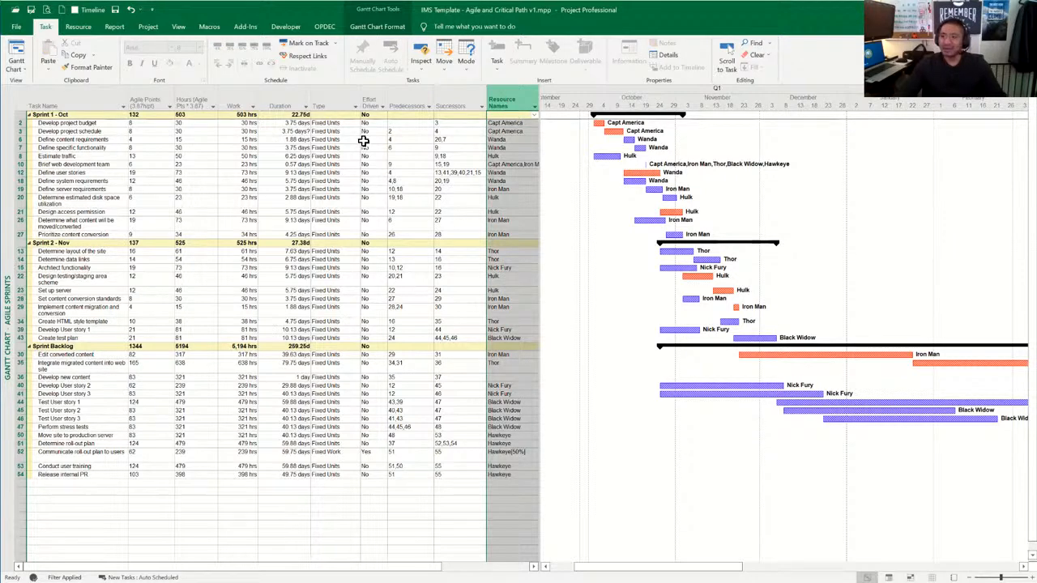
left_click(333, 101)
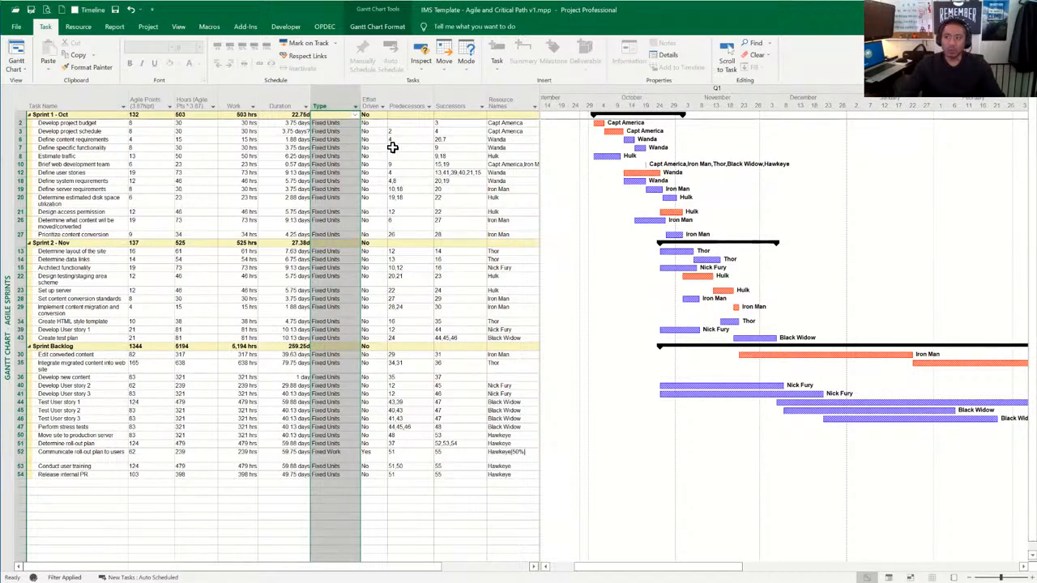
left_click(367, 101)
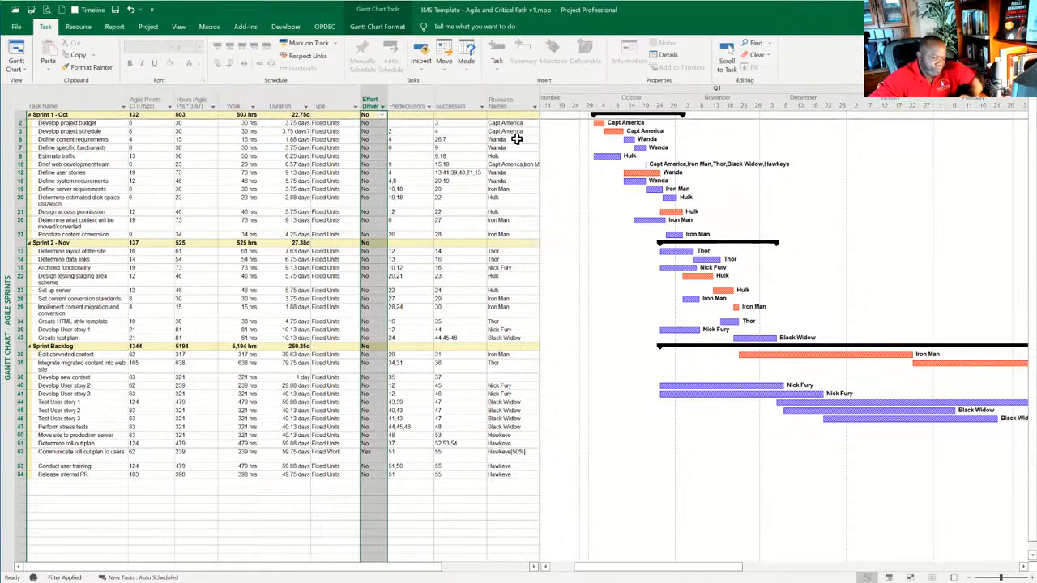
left_click(515, 132)
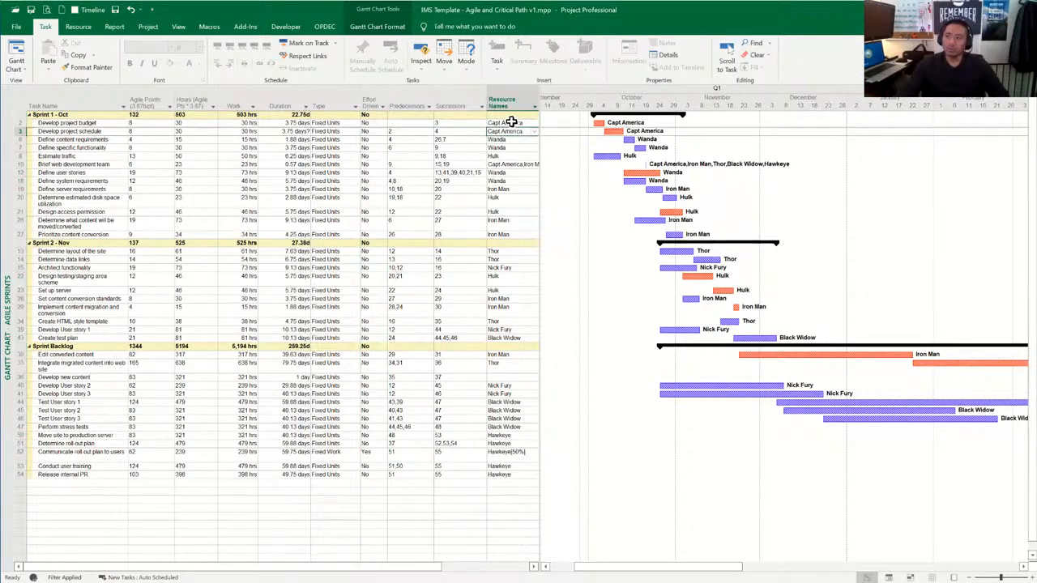
left_click_drag(506, 122, 501, 132)
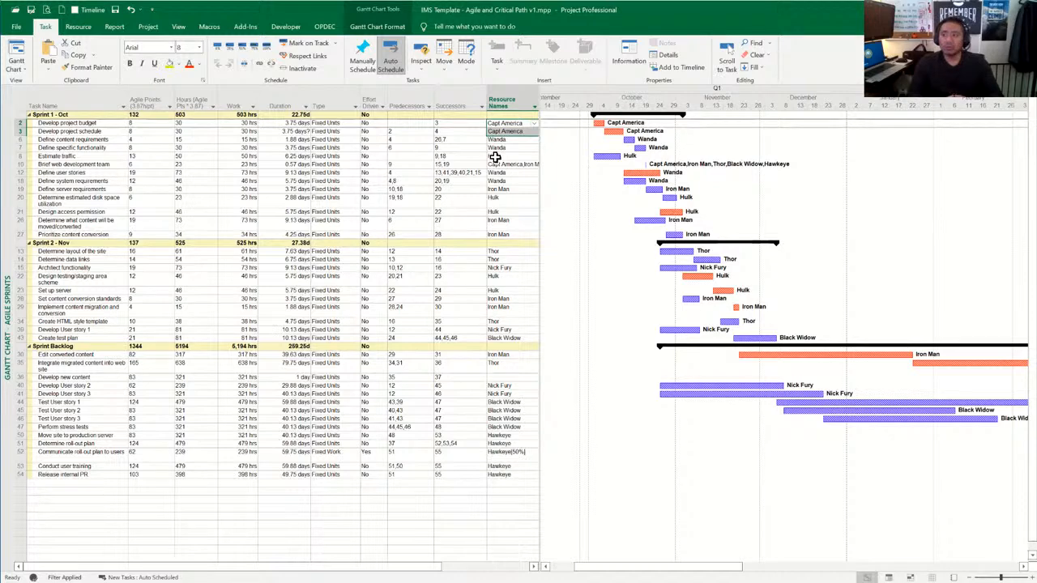
Open the task information for Develop project budget and review its assigned resources
left_click(452, 126)
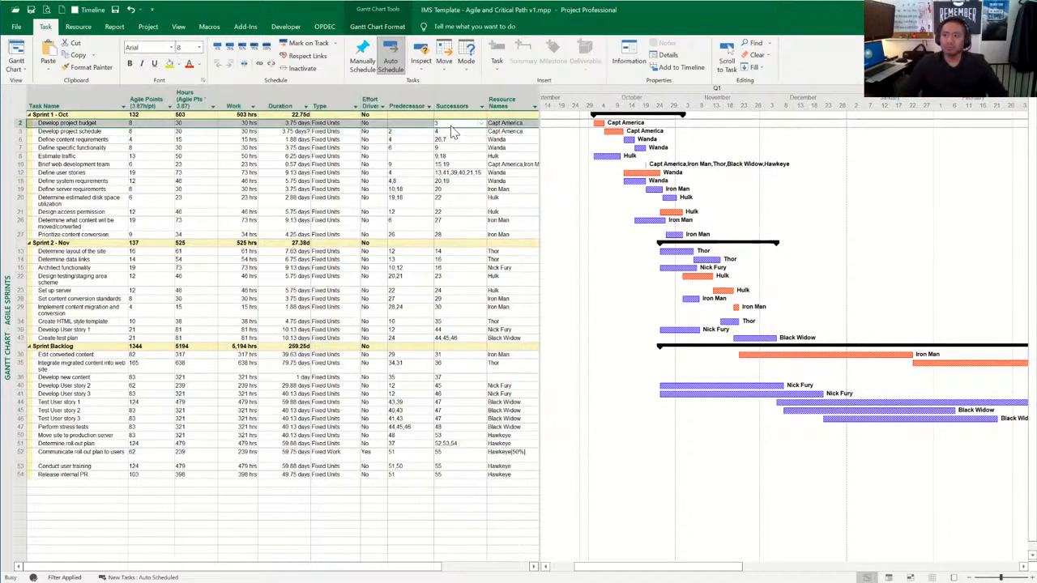
double_click(451, 126)
left_click(431, 201)
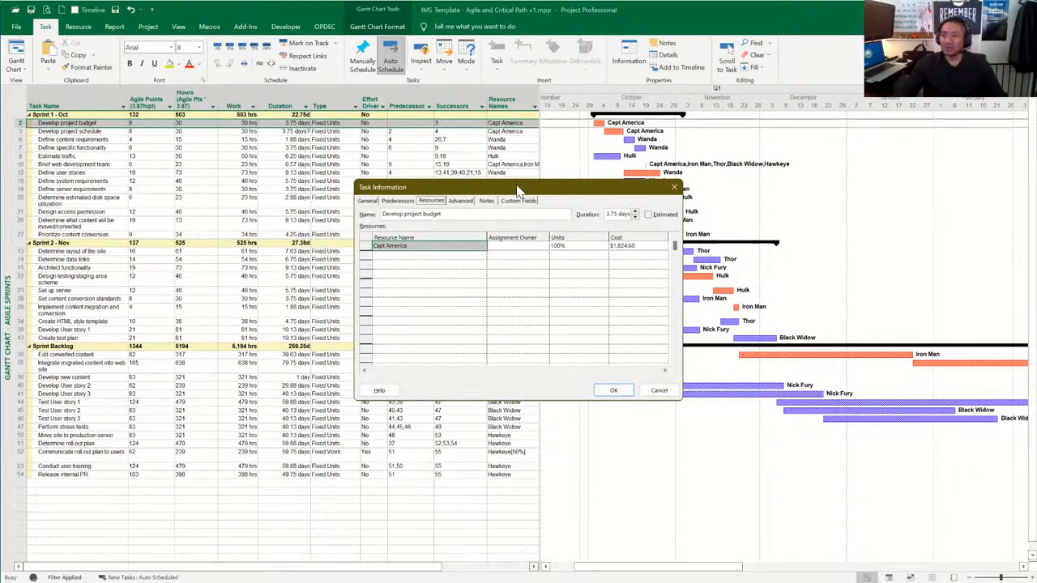
left_click_drag(518, 190, 415, 221)
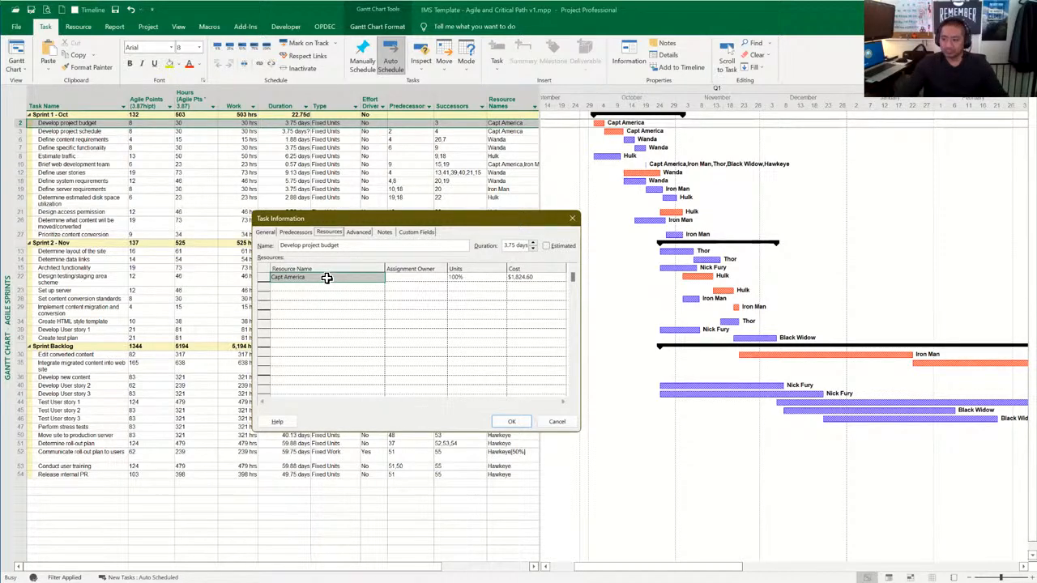
Try the Effort driven option in the advanced settings of Develop project budget and close the task information without saving
left_click(357, 233)
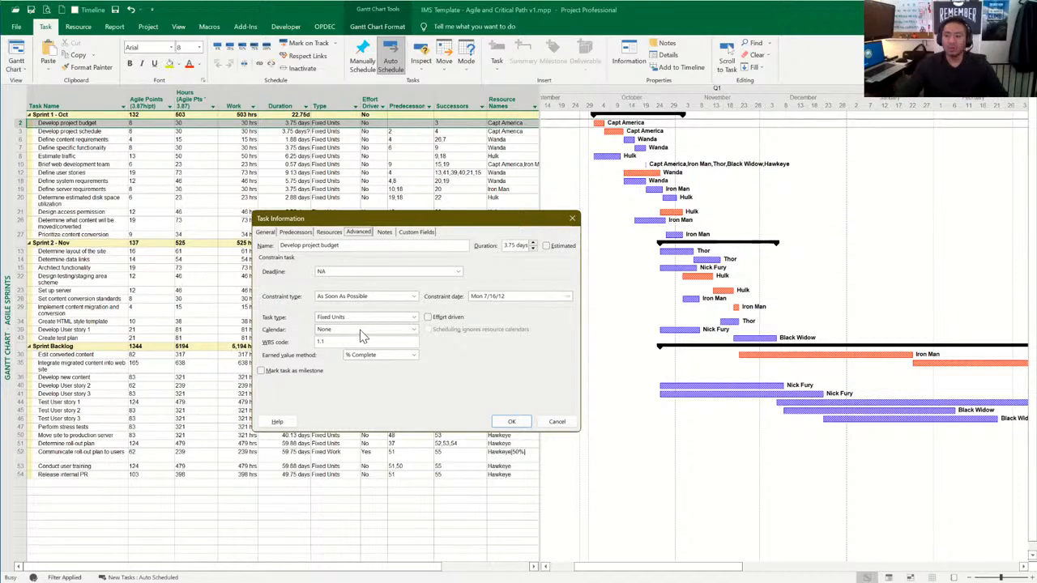
left_click(428, 319)
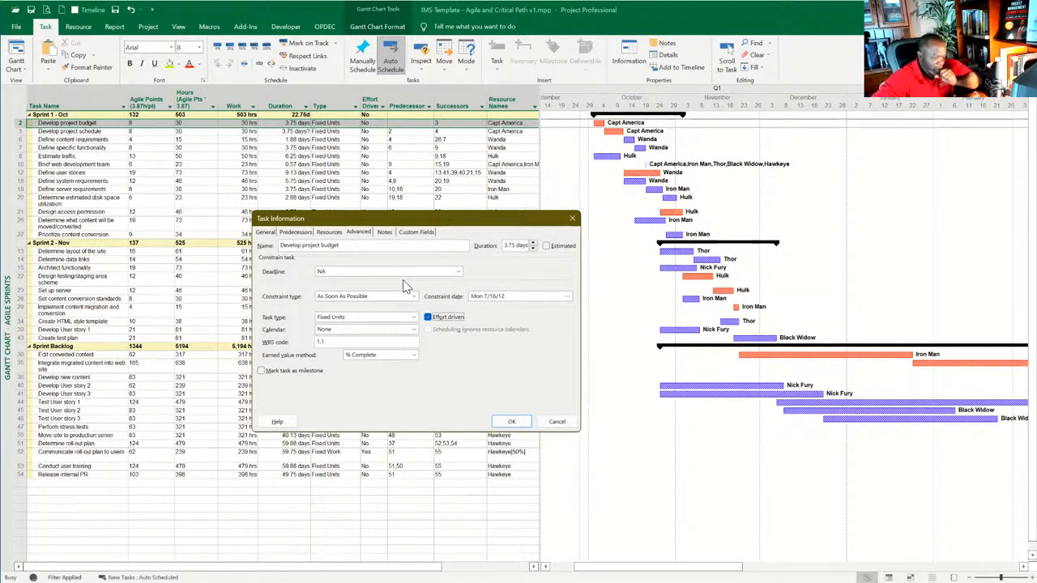
left_click(572, 218)
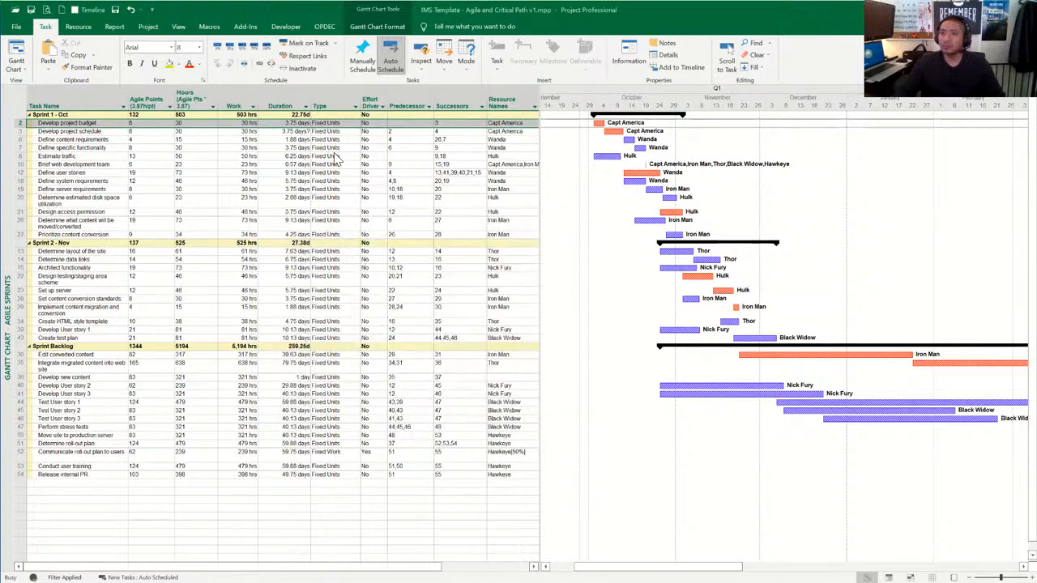
Open the recent project file PMW 750 SCN POA MasterIMS (2).mpp
left_click(24, 73)
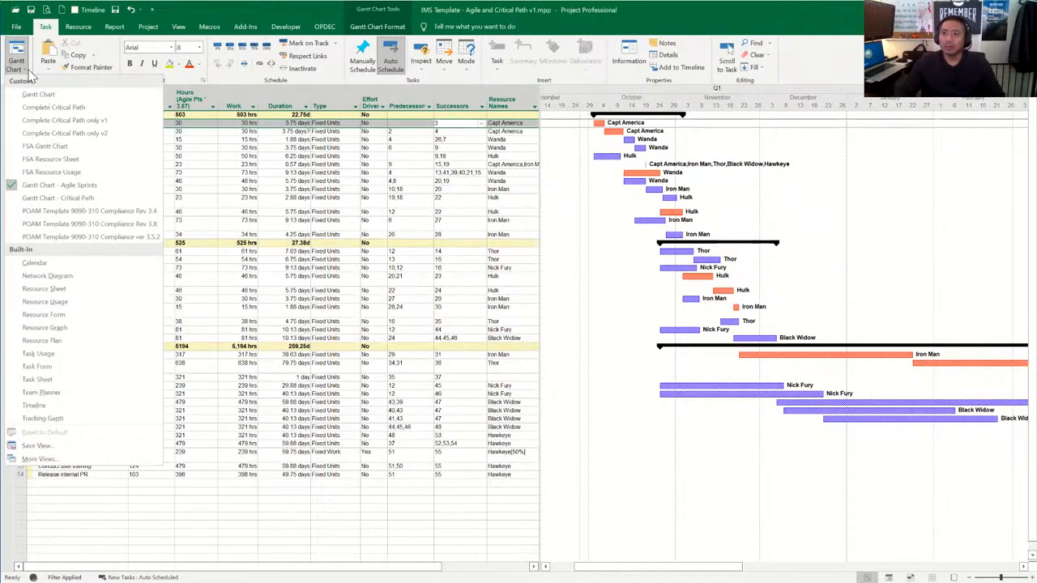
left_click(16, 27)
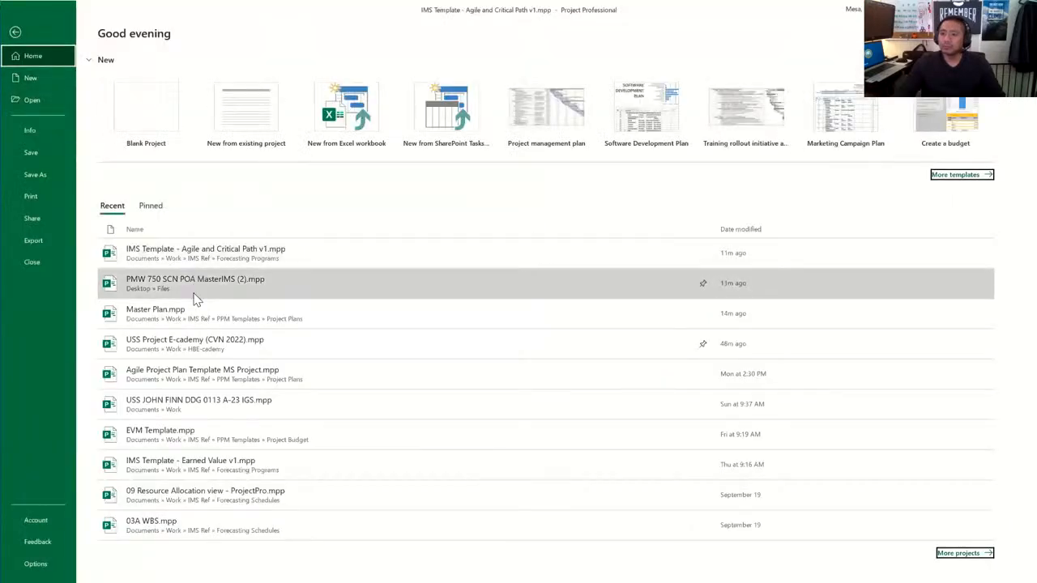
left_click(195, 285)
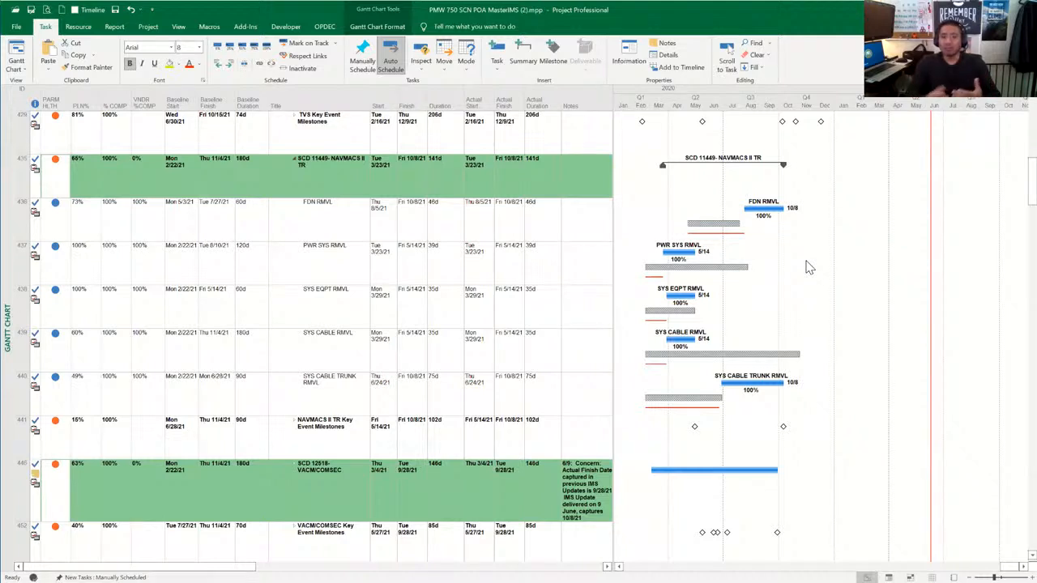
Examine the PARM HLTH, PLN%, % COMP and VNDR %COMP columns for SCD 11449- NAVMACS II TR and the surrounding tasks
left_click(325, 215)
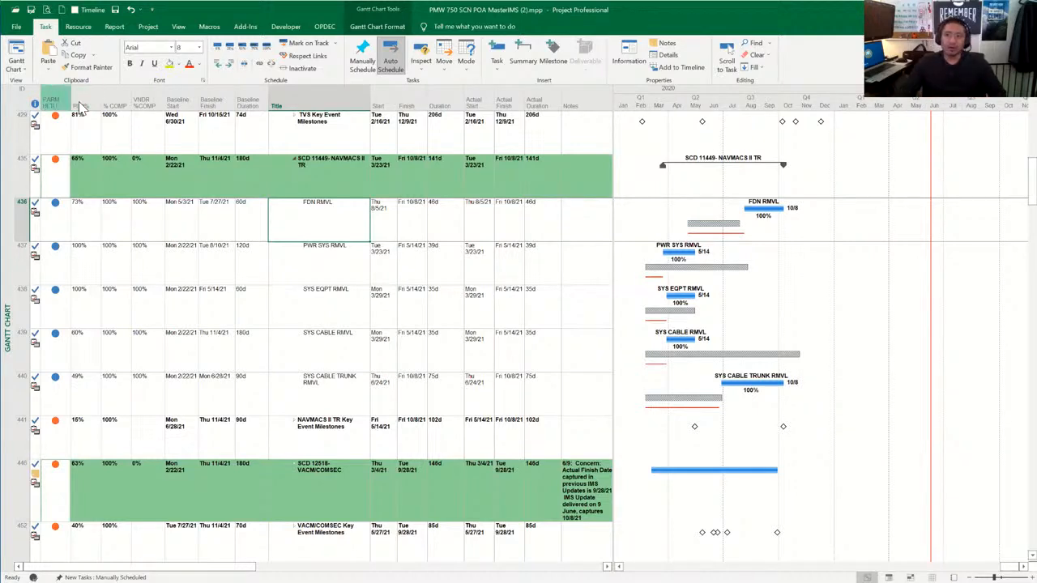
left_click_drag(59, 89, 142, 128)
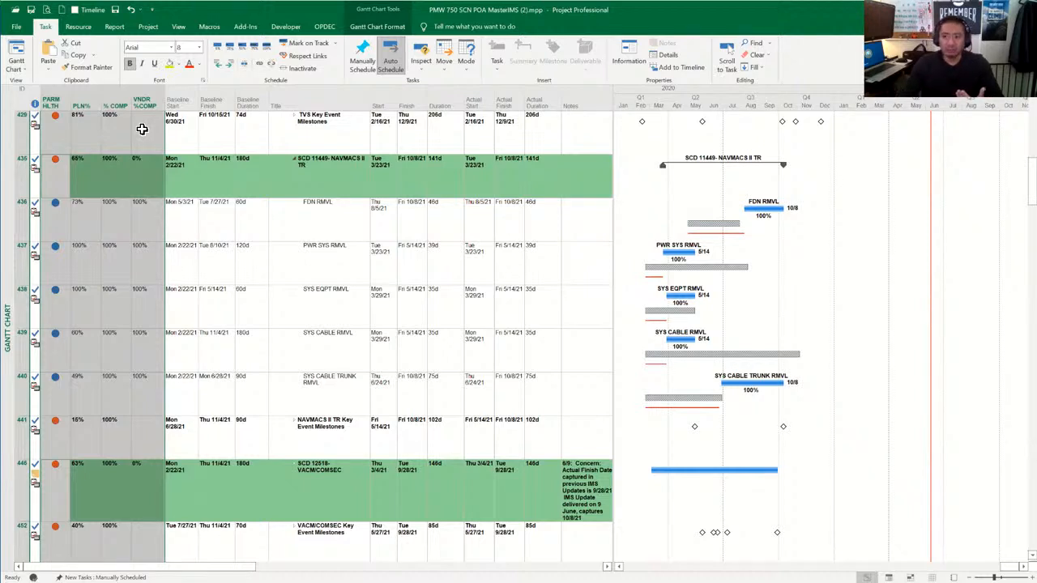
left_click(50, 220)
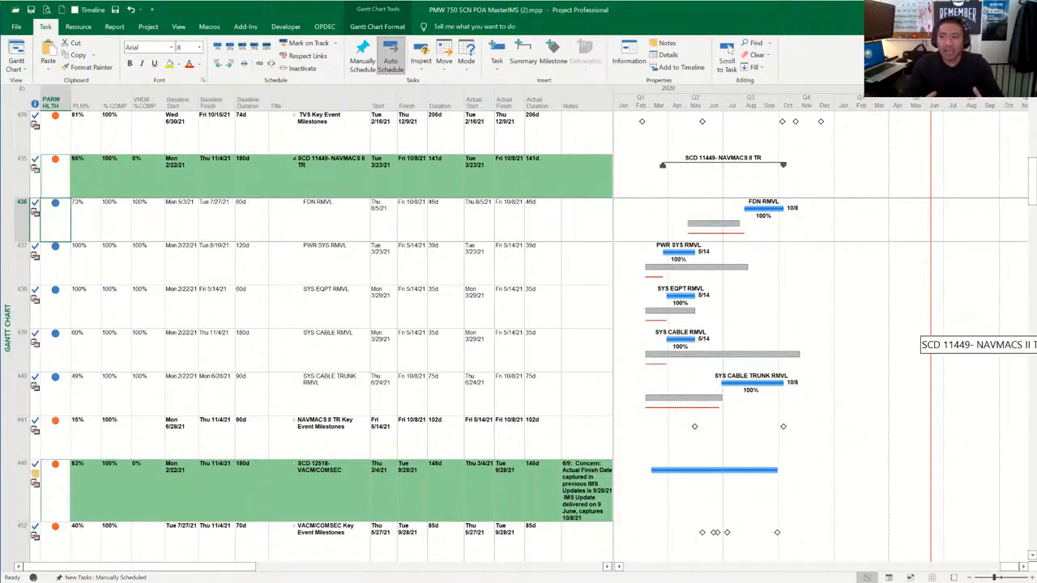
left_click(49, 177)
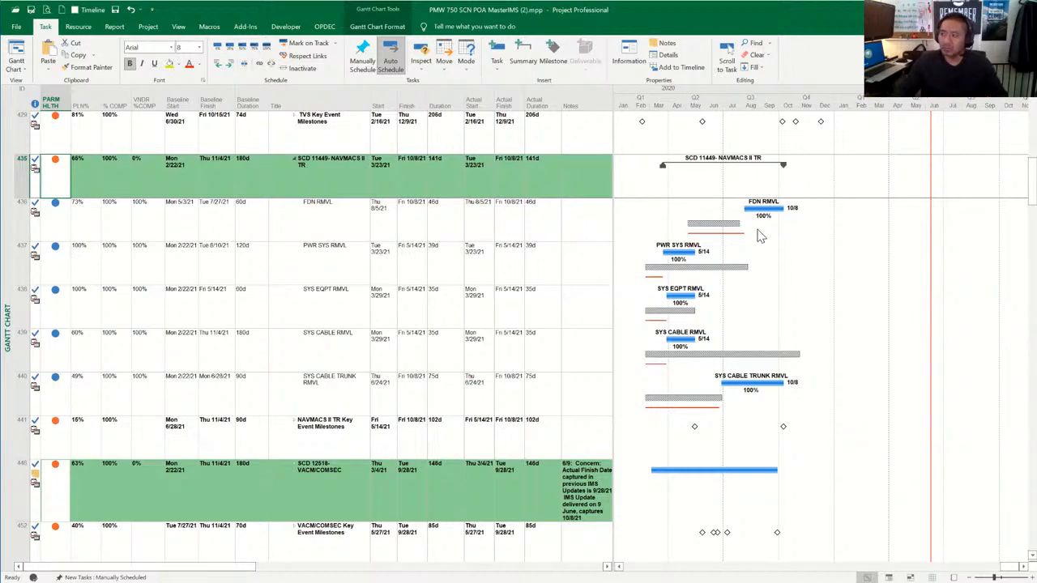
scroll(754, 238, "down", 10)
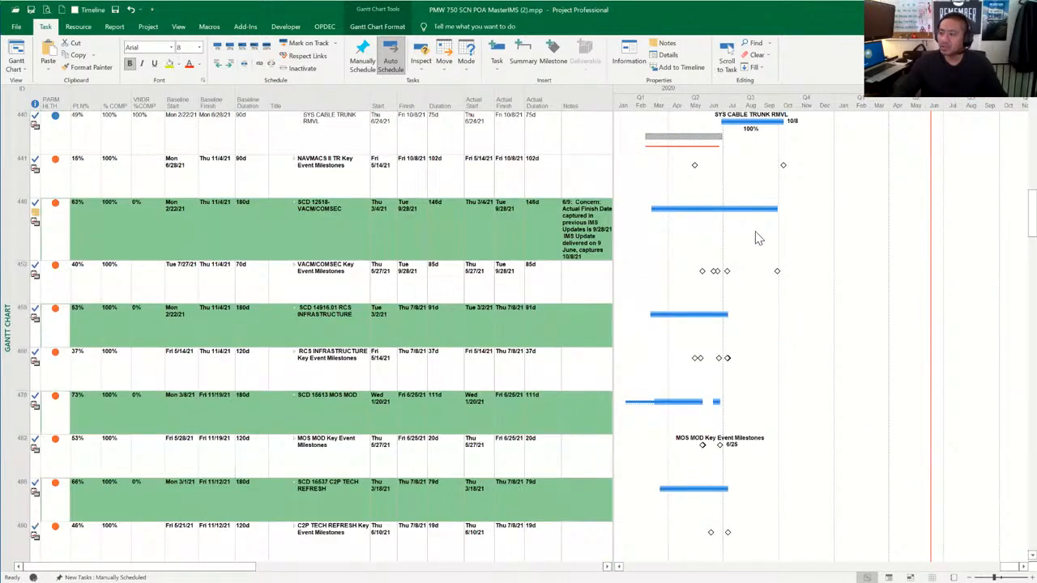
scroll(752, 248, "up", 10)
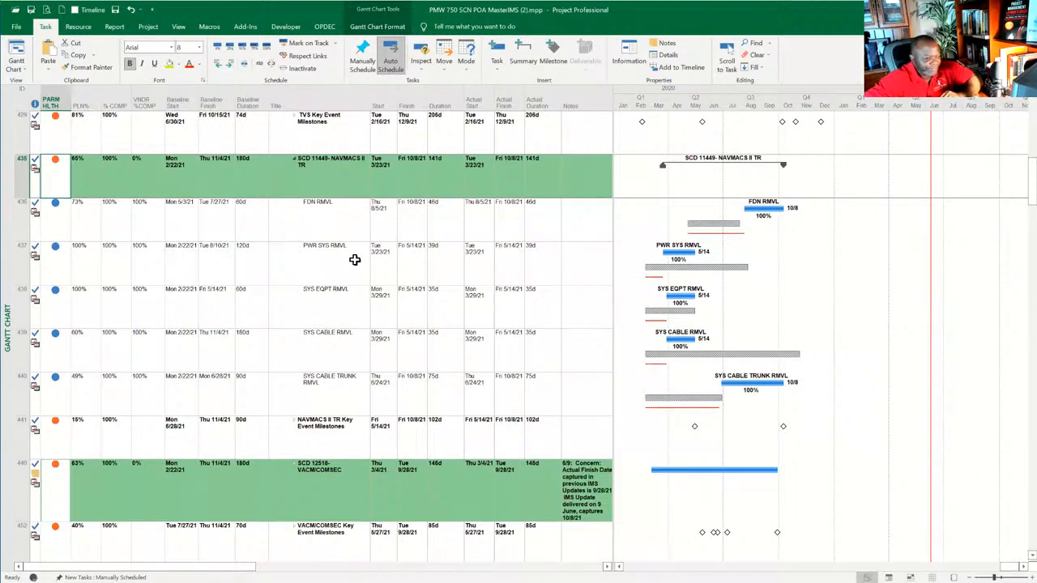
scroll(348, 276, "down", 2)
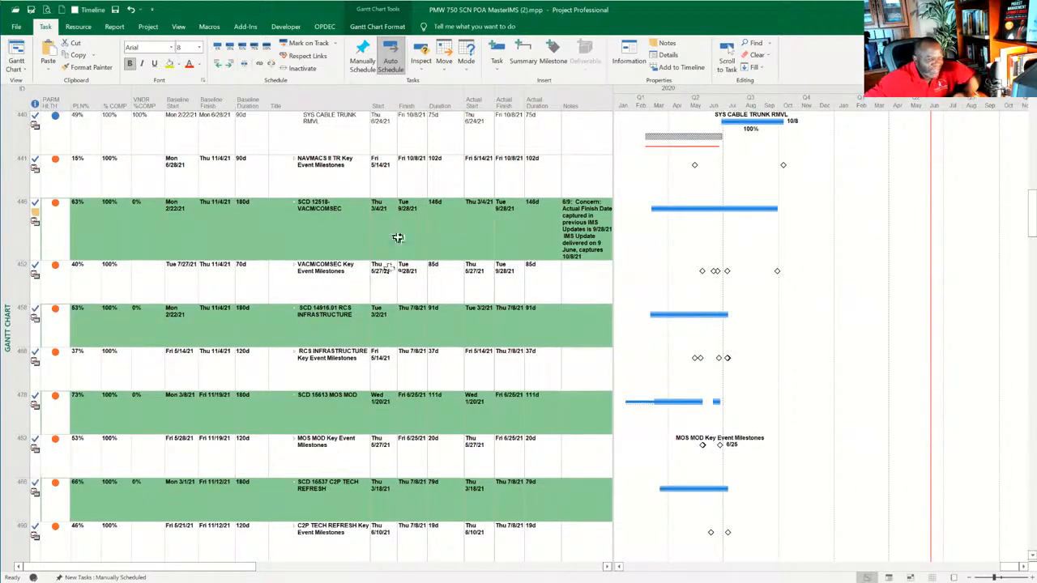
scroll(383, 236, "up", 2)
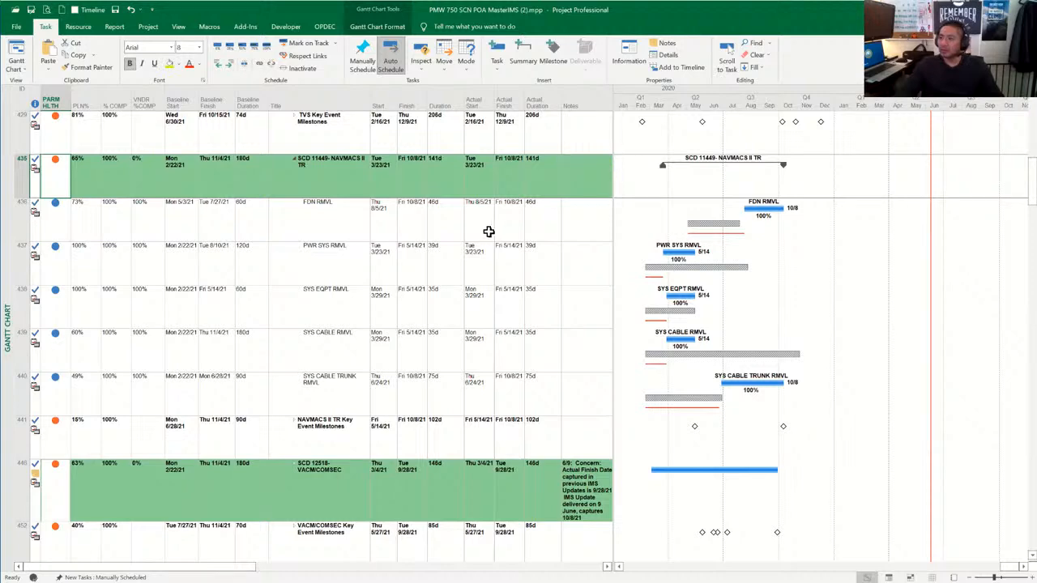
Expand the summary tasks SCD 12518- VACM/COMSEC and SCD 14916.01 RCS INFRASTRUCTURE to show their subtasks
scroll(321, 209, "up", 4)
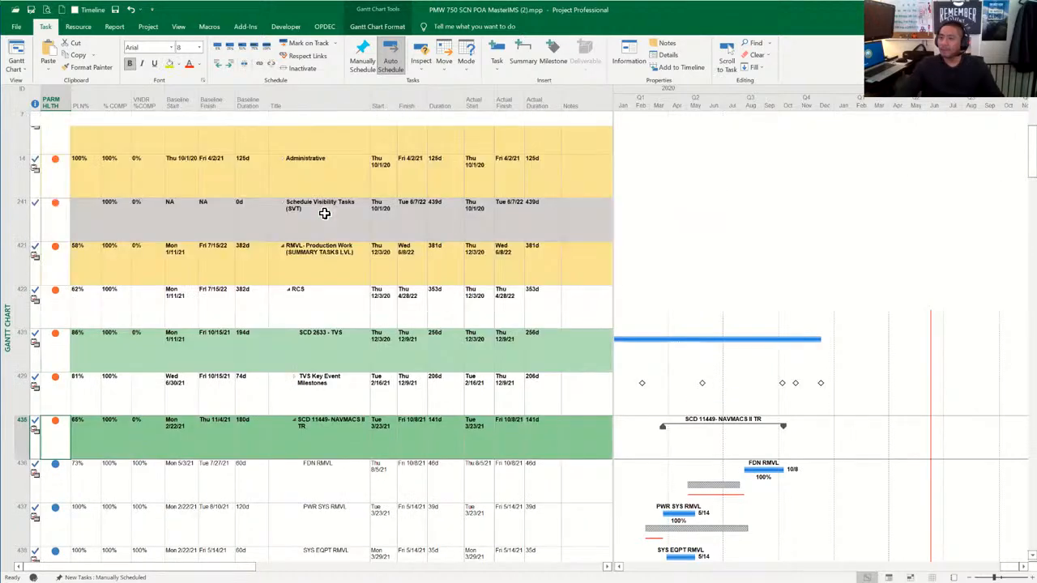
scroll(324, 215, "down", 3)
scroll(321, 241, "down", 4)
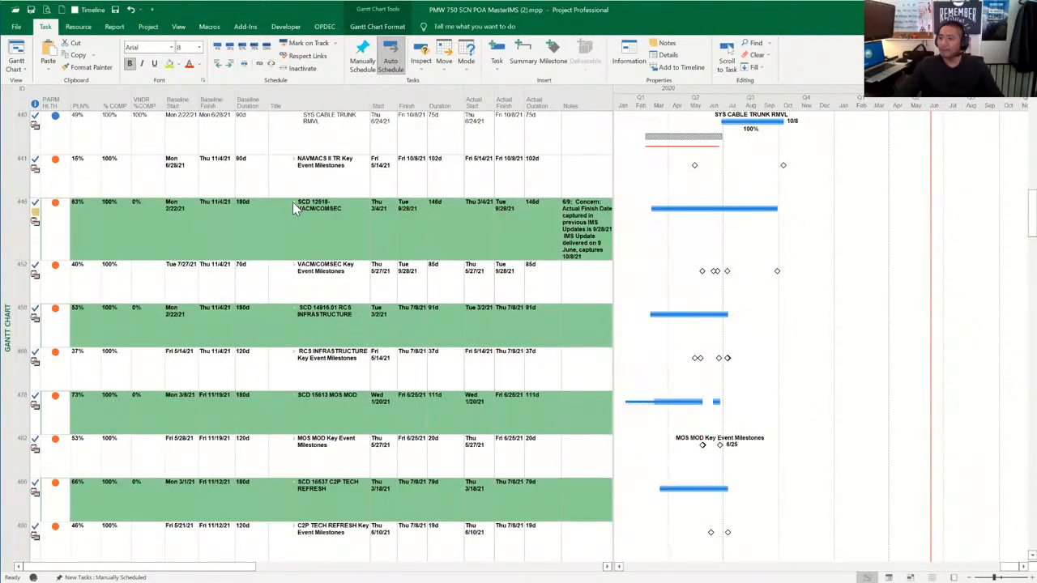
left_click(296, 208)
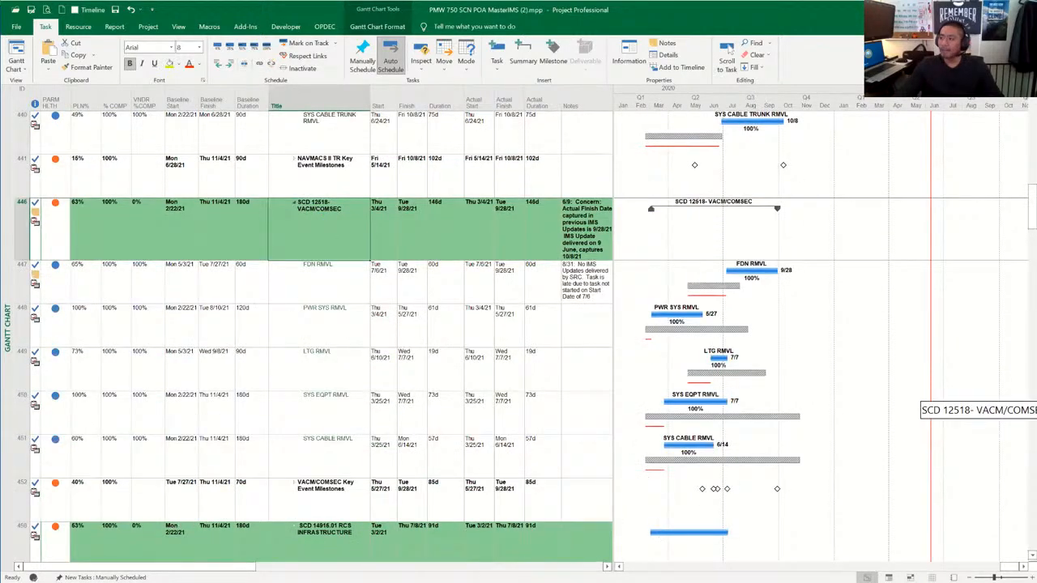
scroll(314, 302, "down", 1)
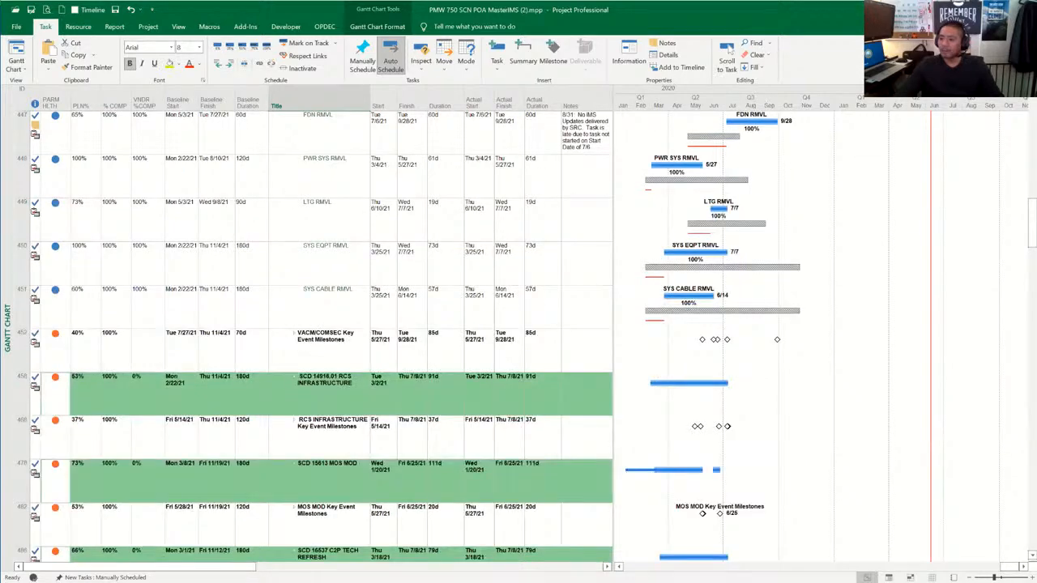
left_click(294, 385)
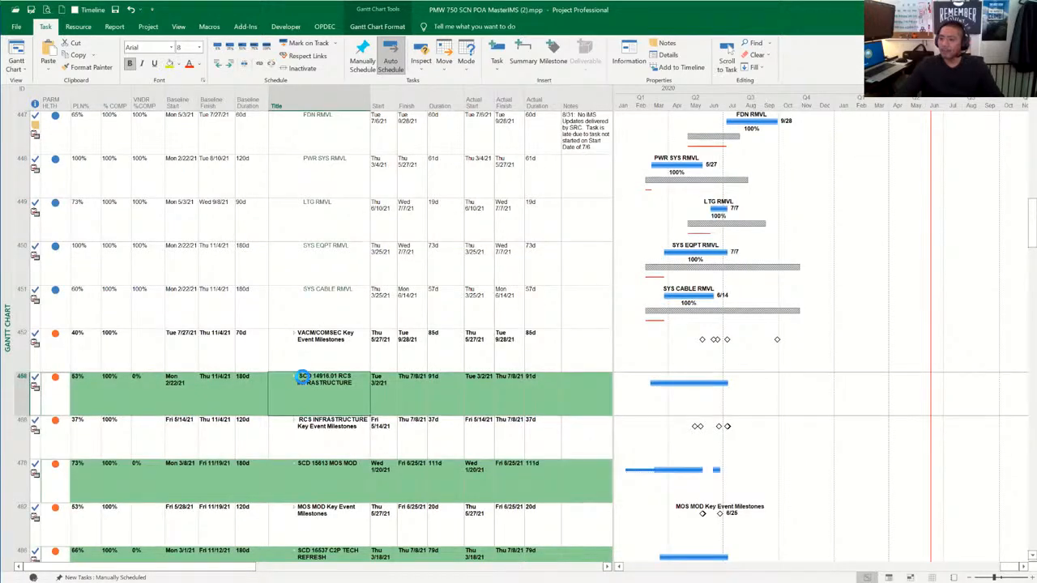
Inspect the indicators and advanced task information of PWR SYS RMVL under SCD 14916.01 RCS INFRASTRUCTURE, and close the dialog without changes
scroll(317, 360, "down", 1)
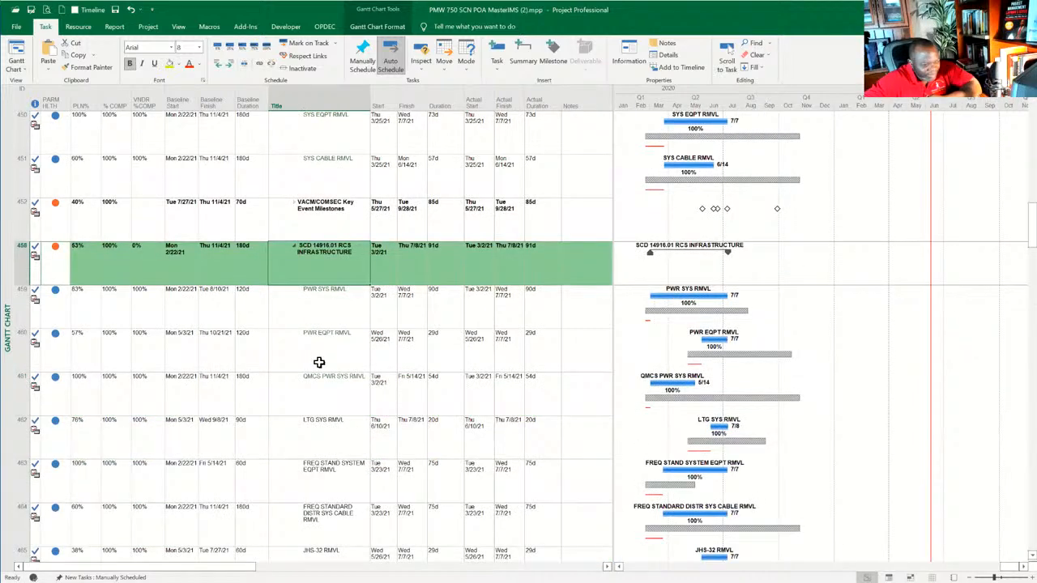
scroll(319, 362, "down", 1)
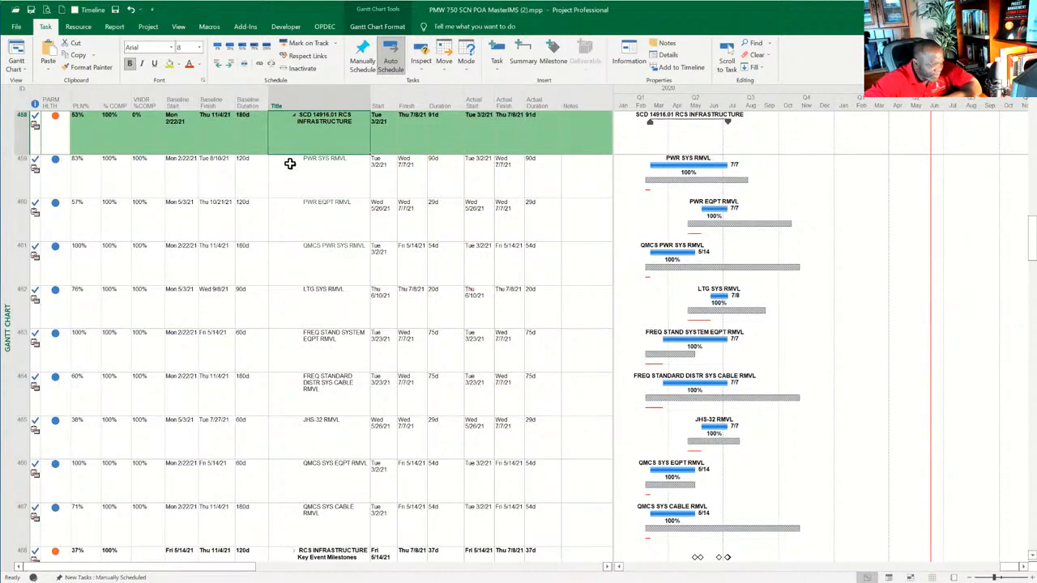
mouse_move(32, 168)
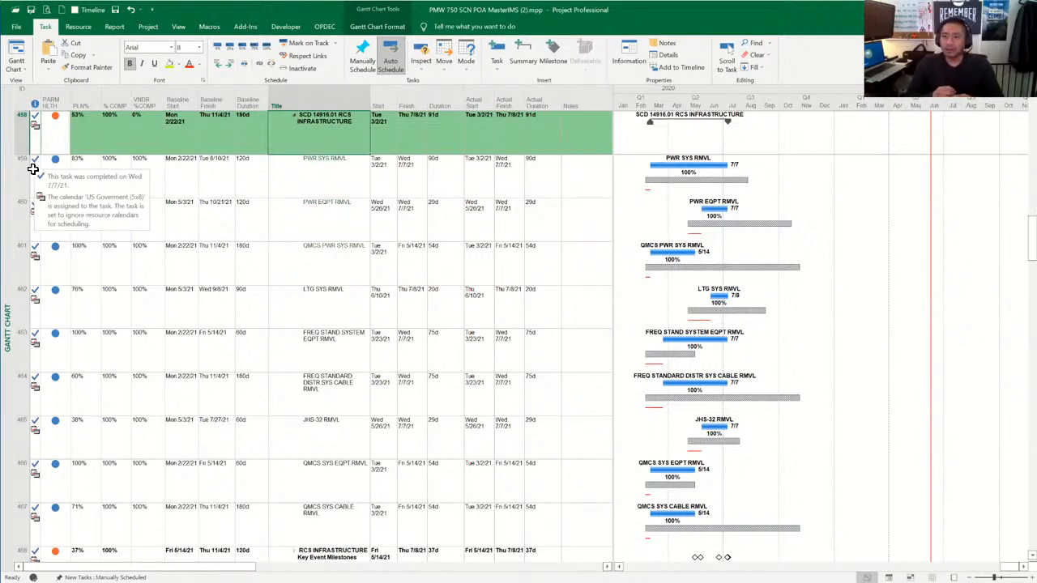
left_click(295, 178)
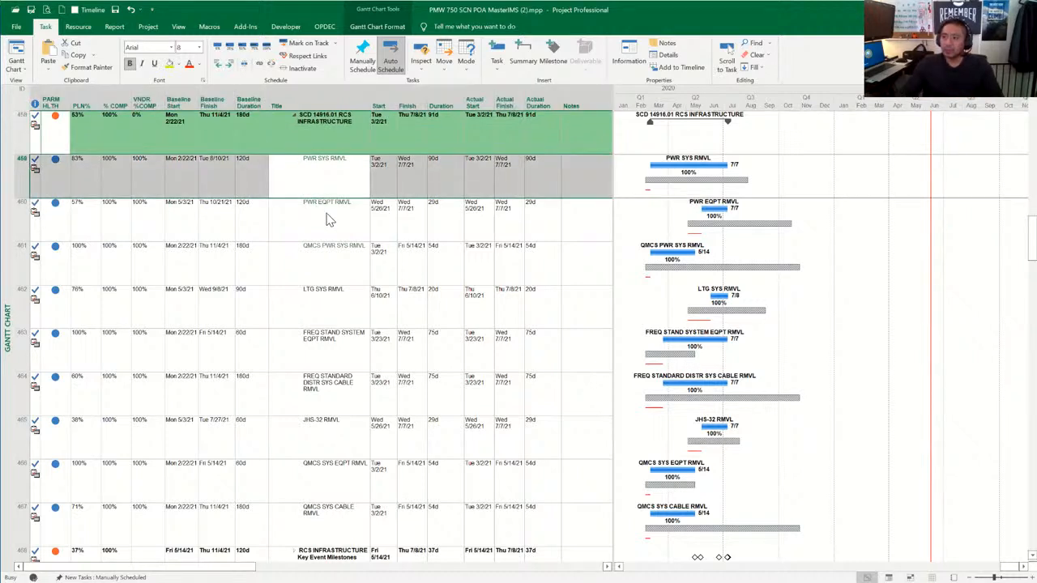
key("shift+F2")
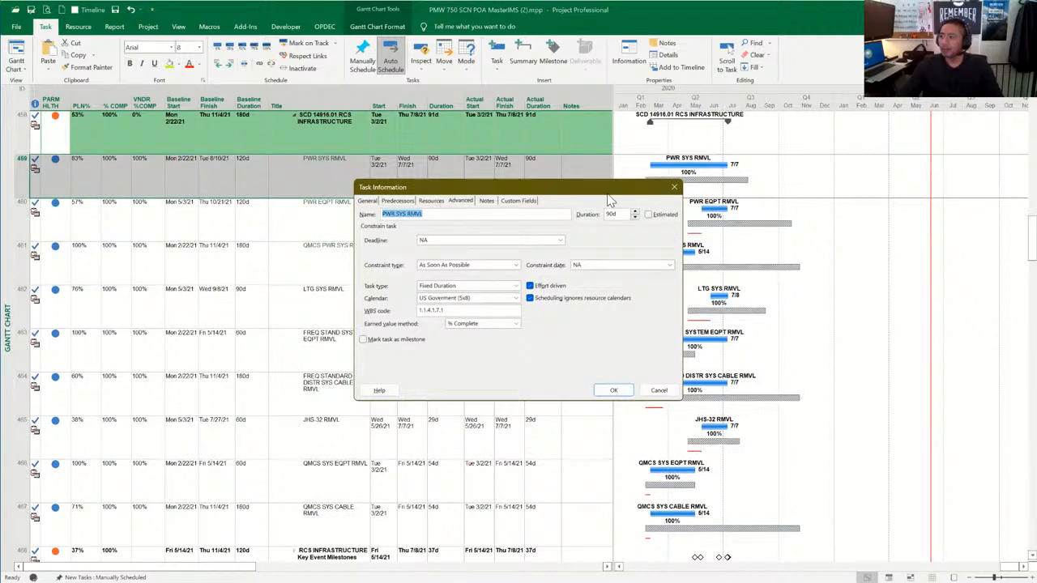
left_click(674, 187)
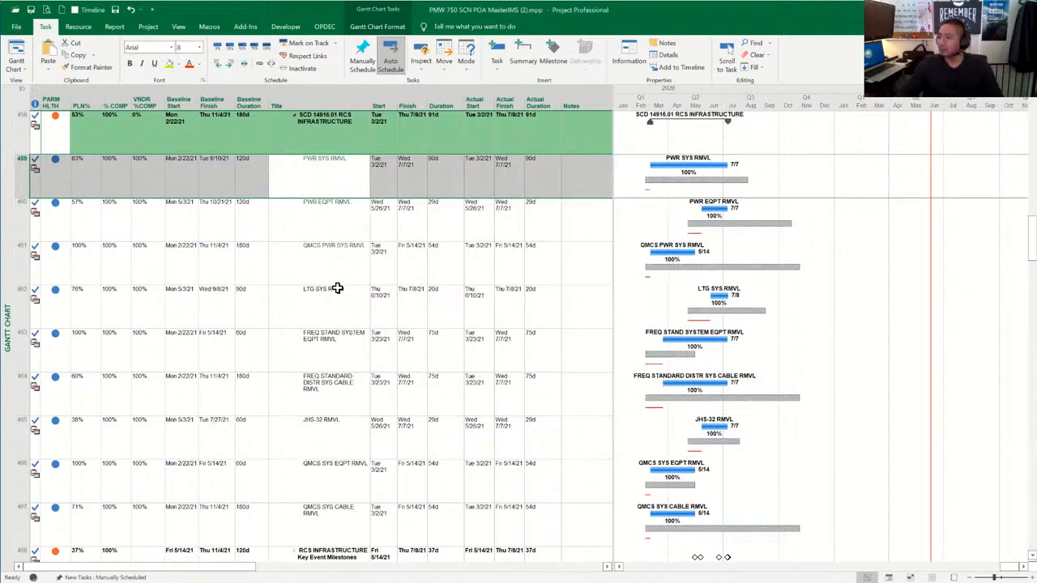
Expand the summary tasks SCD 15613 MOS MOD, SCD 16537 C2P TECH REFRESH and SCD 17325 OE-570A UPGRADE to show their subtasks
scroll(335, 286, "down", 3)
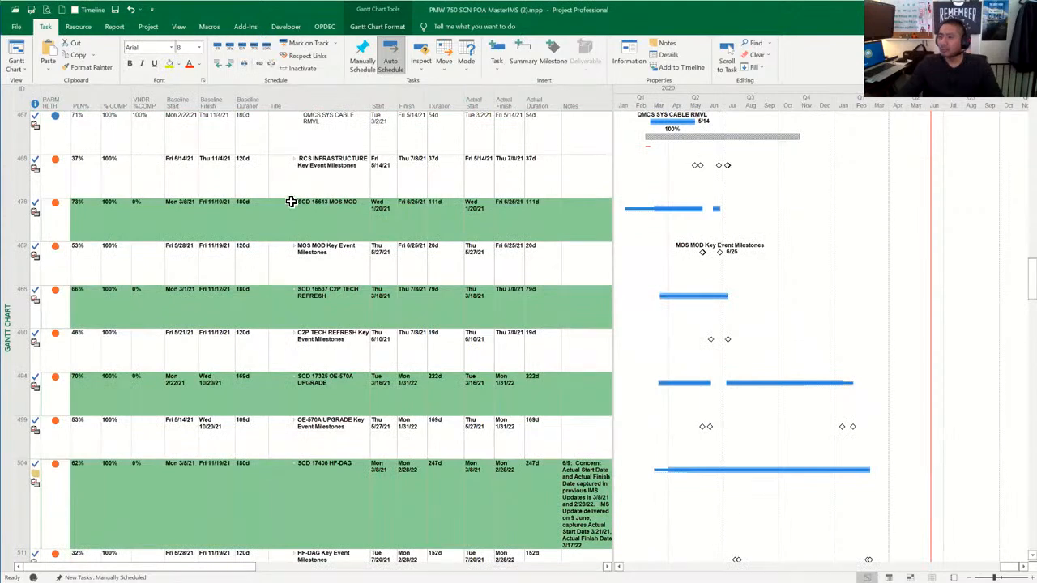
left_click(296, 207)
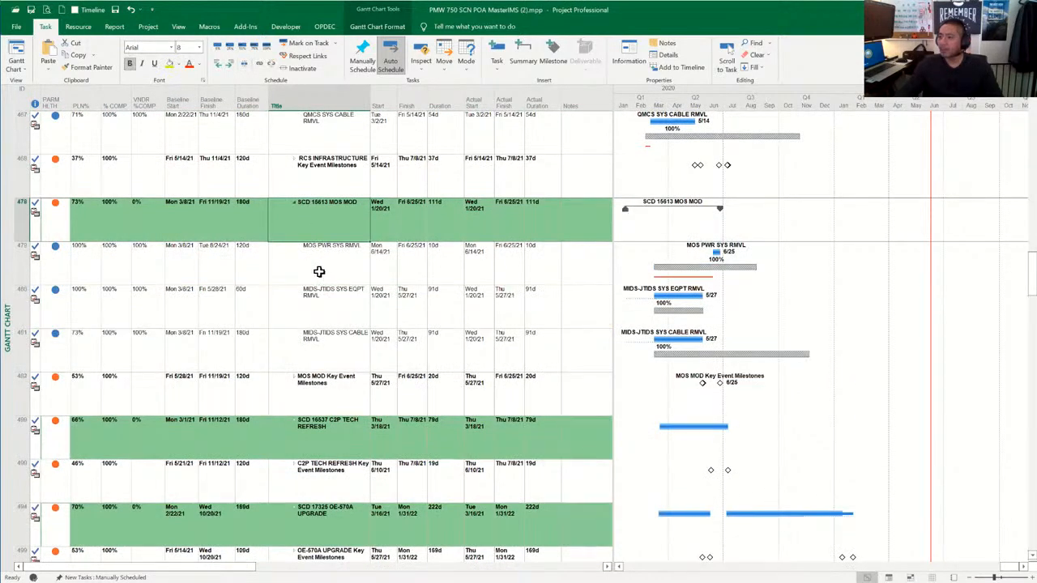
scroll(321, 277, "down", 4)
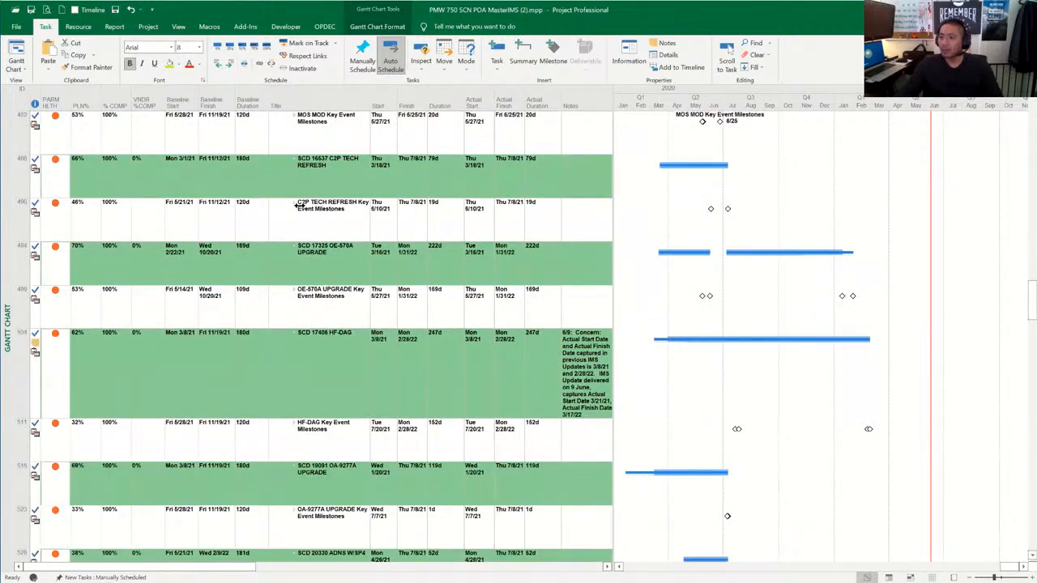
left_click(295, 160)
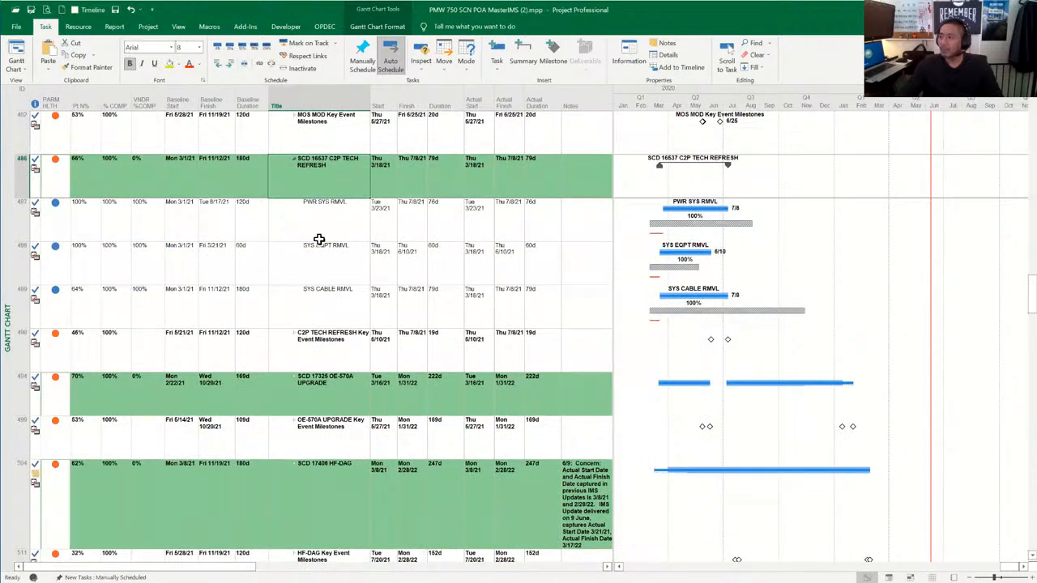
scroll(316, 229, "down", 4)
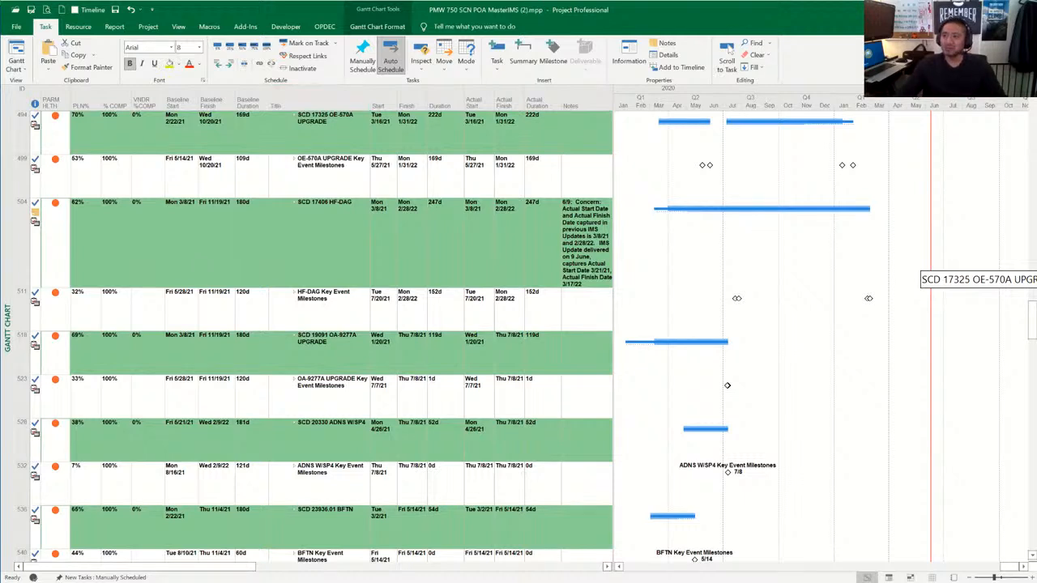
left_click(293, 123)
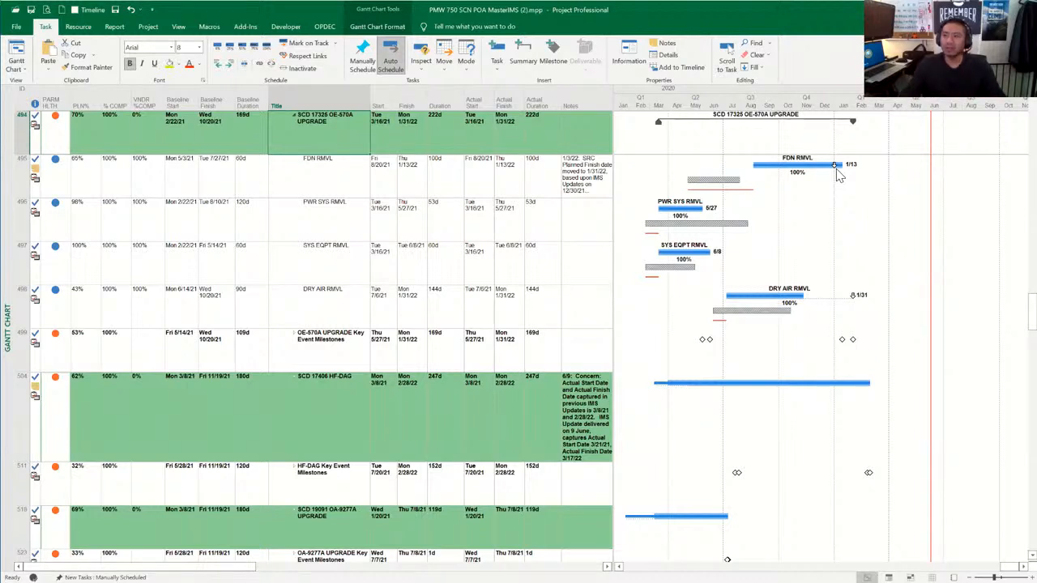
Inspect the advanced task information and indicators of FDN RMVL under SCD 17325 OE-570A UPGRADE, leaving its settings as they are
left_click(324, 173)
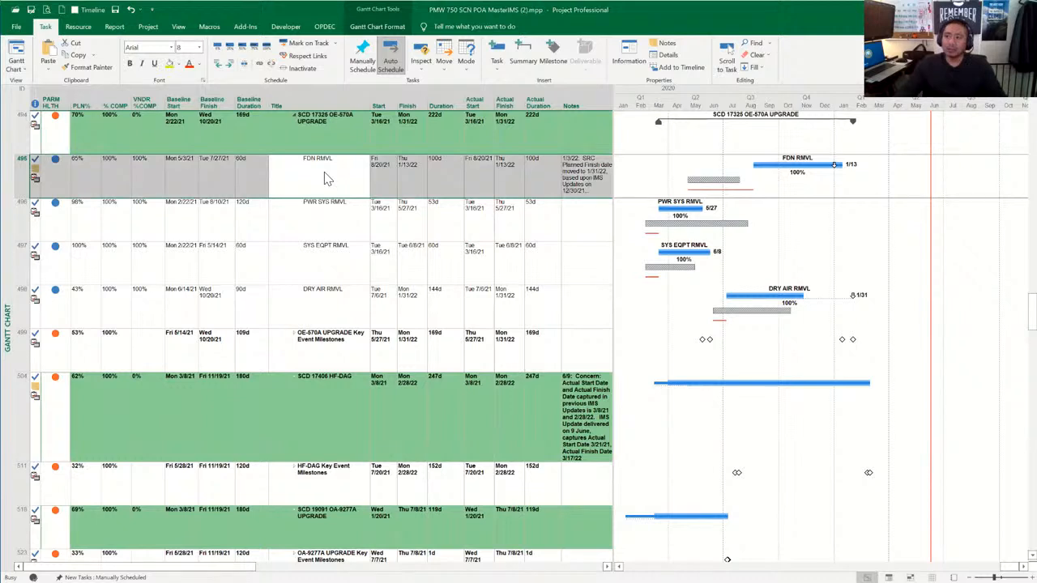
double_click(324, 173)
left_click_drag(445, 192, 316, 259)
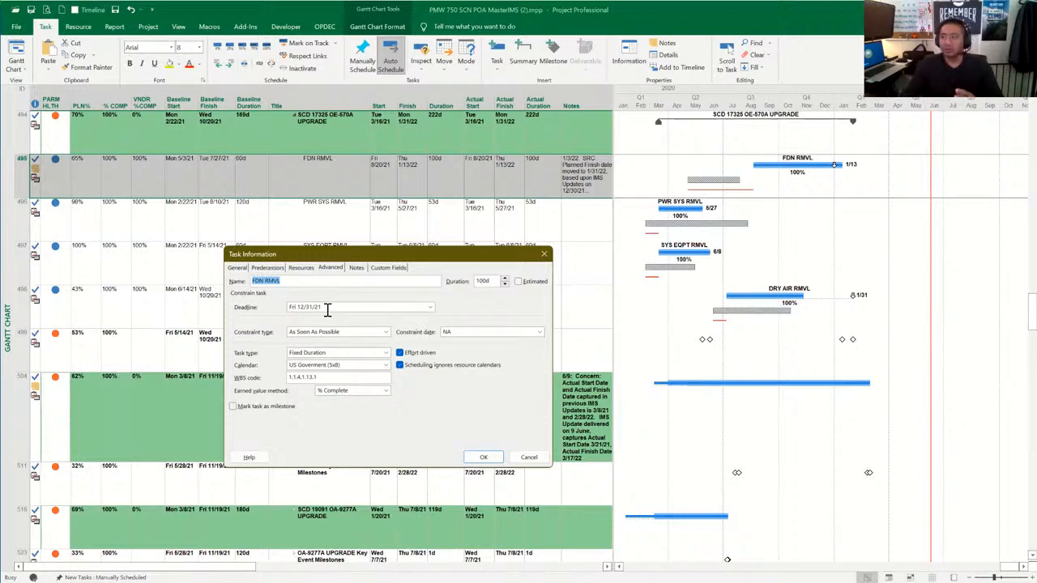
left_click(543, 253)
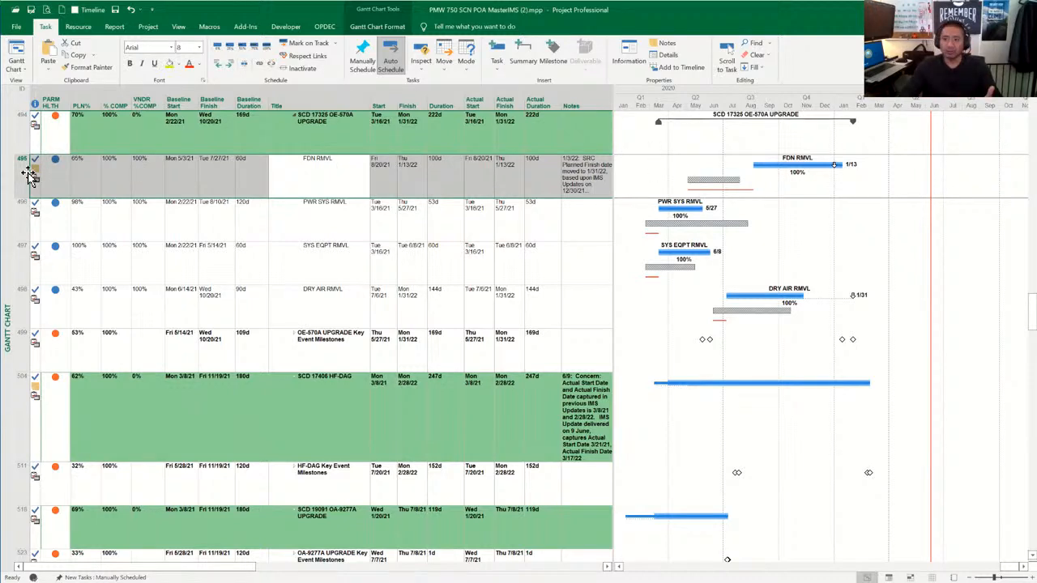
mouse_move(32, 175)
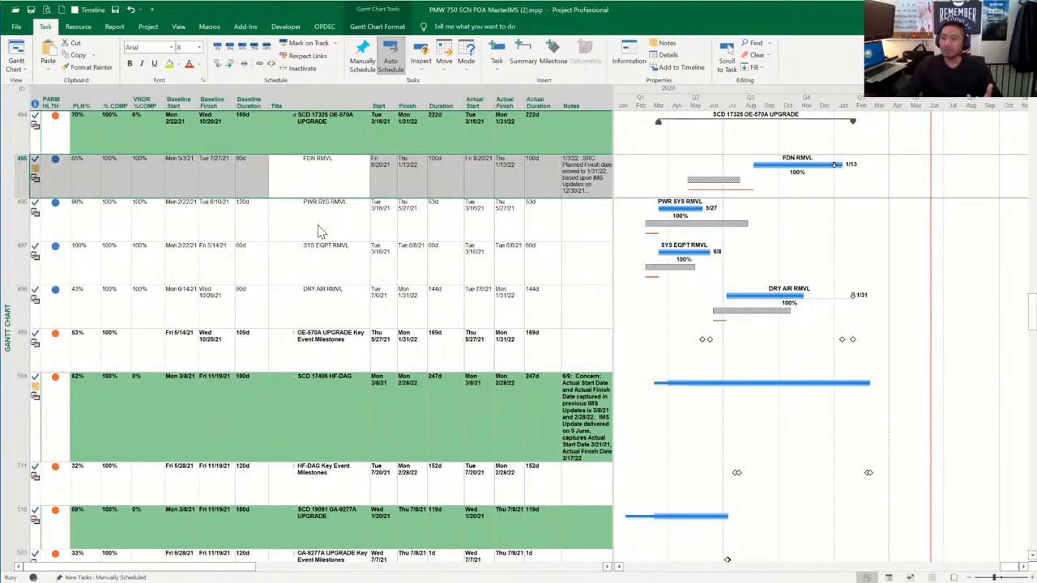
key("shift+F2")
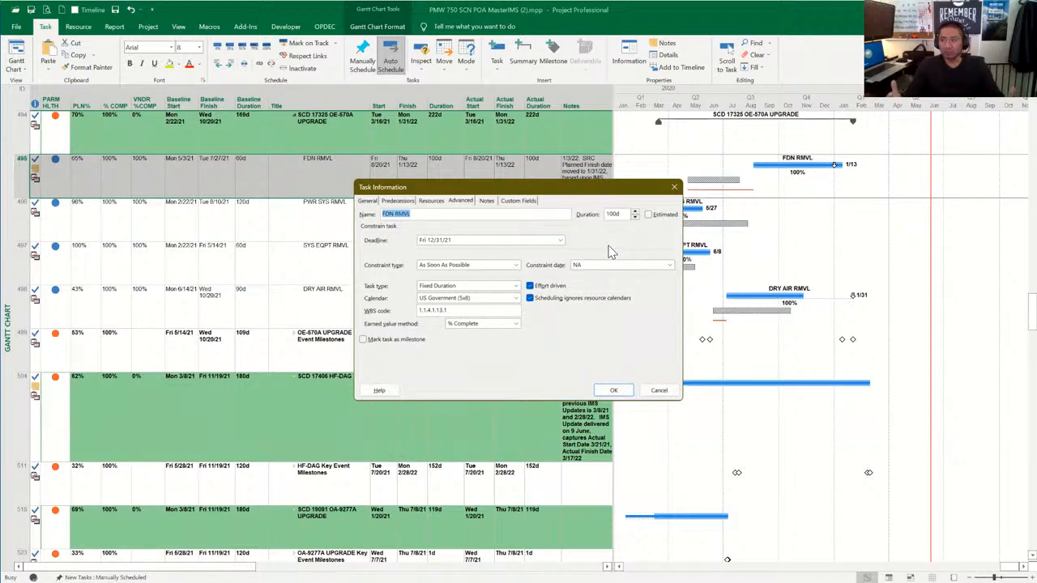
left_click(674, 188)
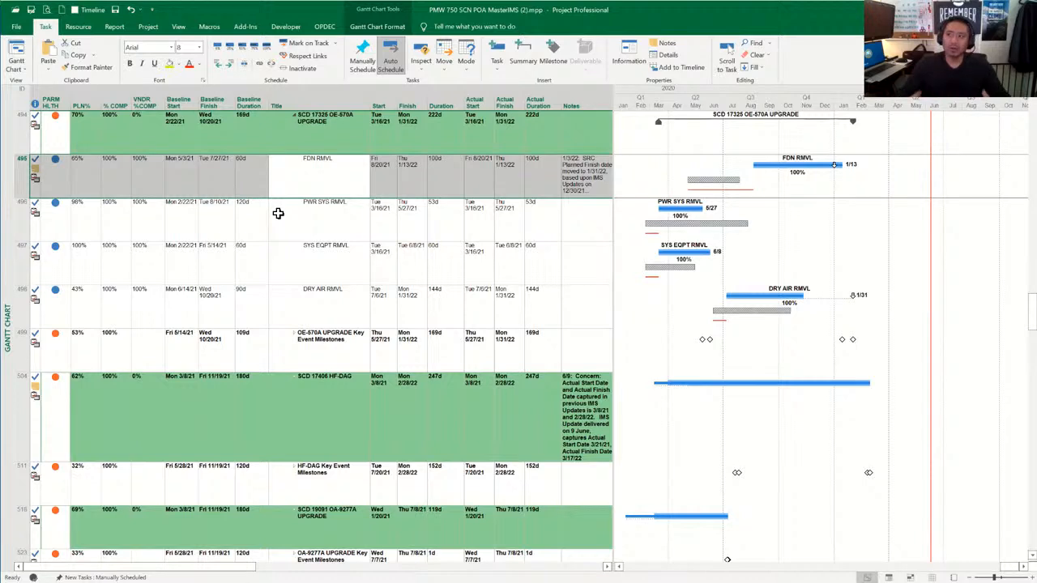
Compare the Start, Finish and Duration of FDN RMVL with its Actual Start, Actual Finish and Actual Duration
left_click(441, 179)
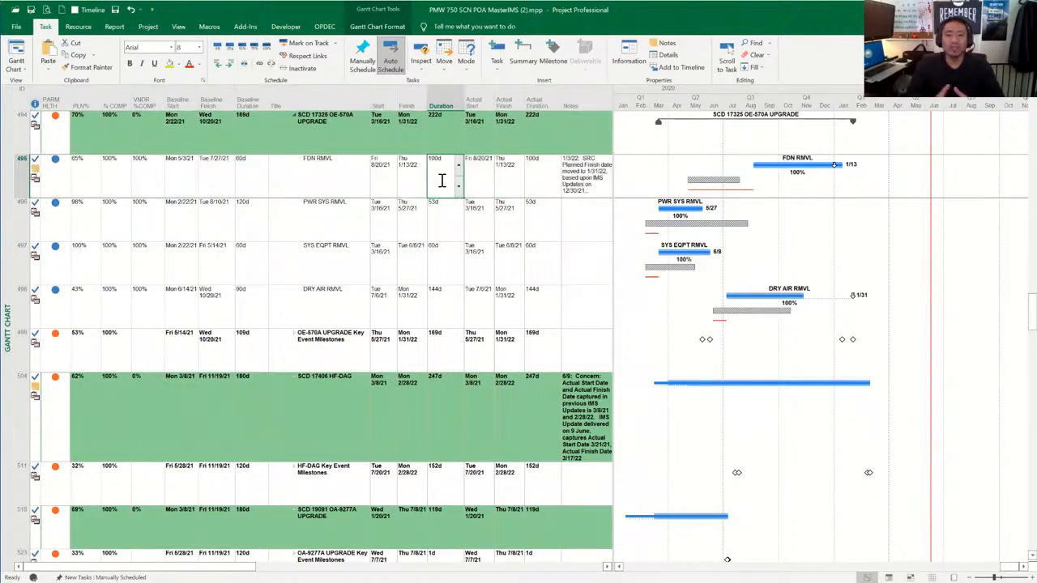
left_click_drag(474, 103, 528, 113)
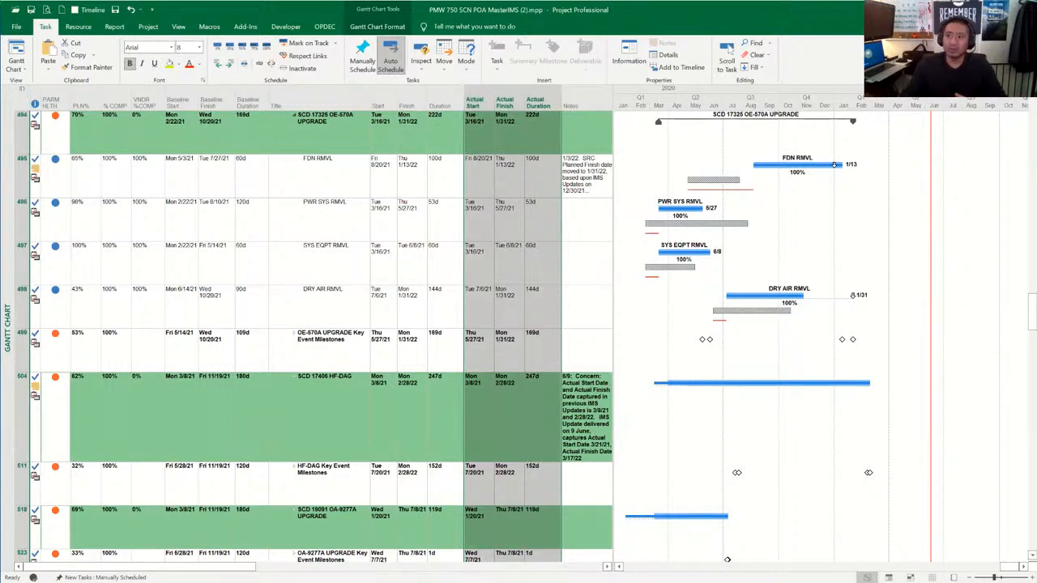
left_click_drag(382, 168, 429, 174)
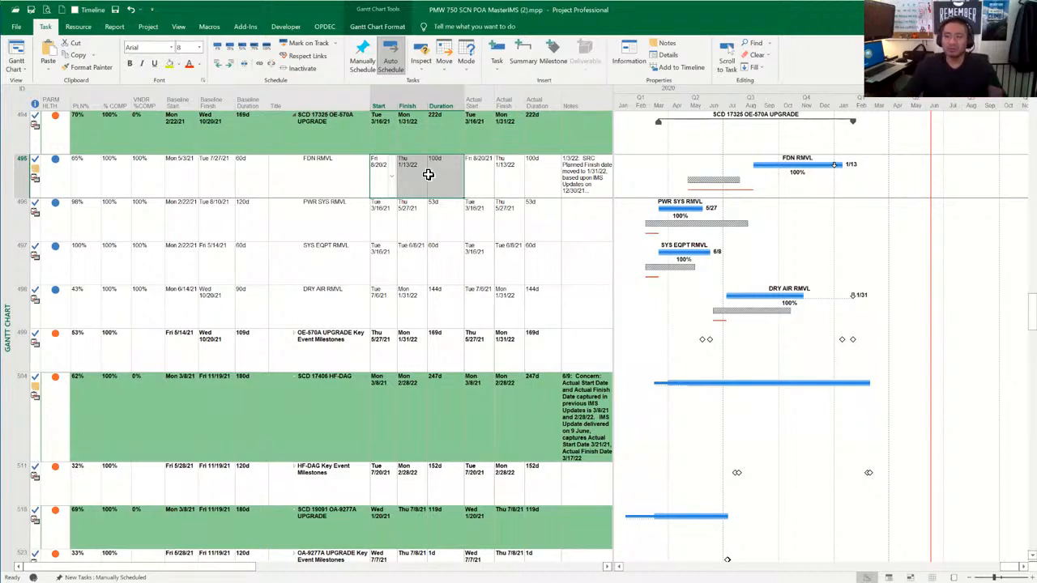
left_click(483, 179)
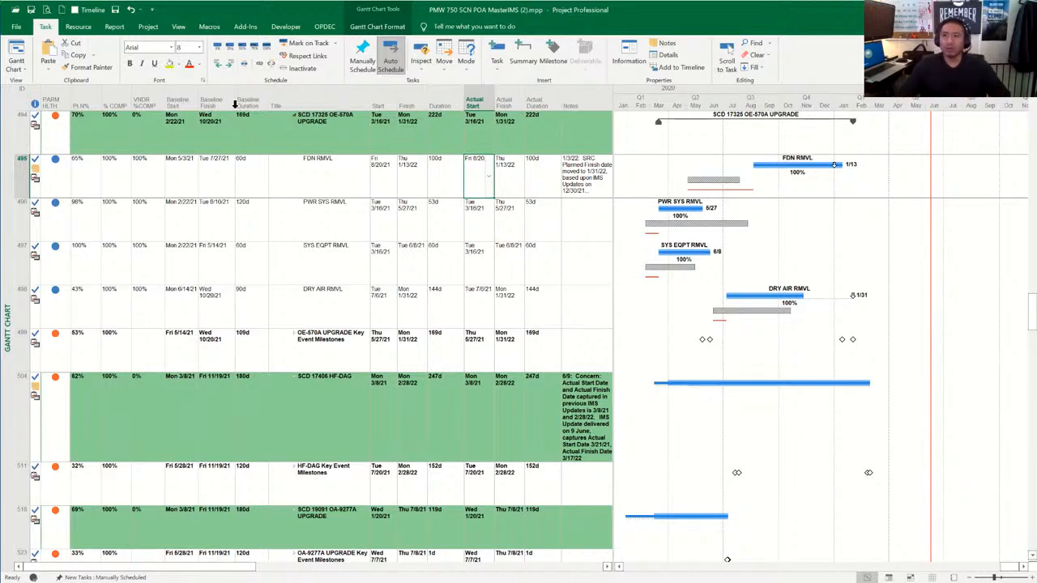
Open the Burndown dashboard report for the master schedule
left_click(115, 26)
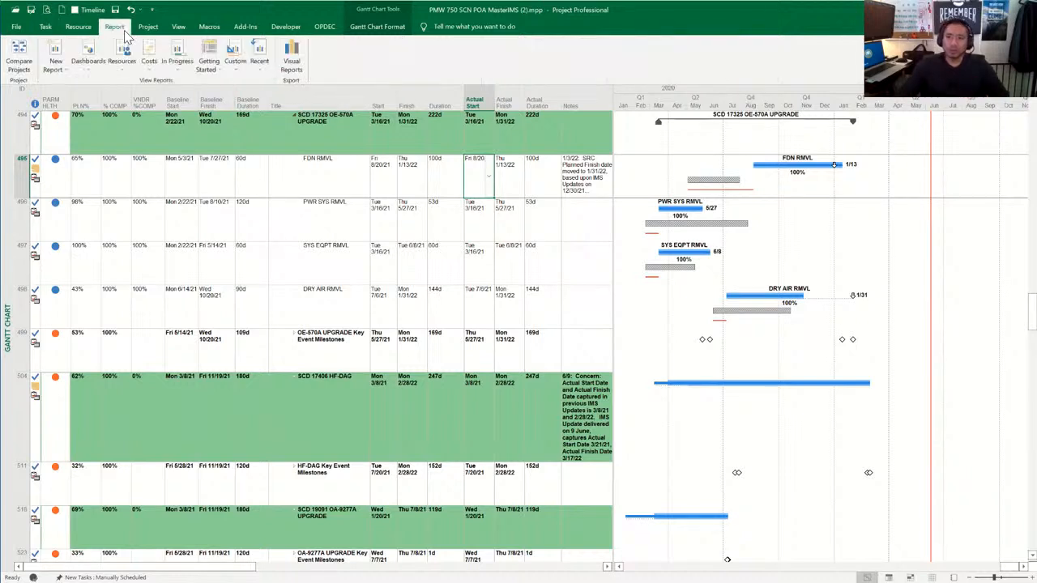
left_click(85, 75)
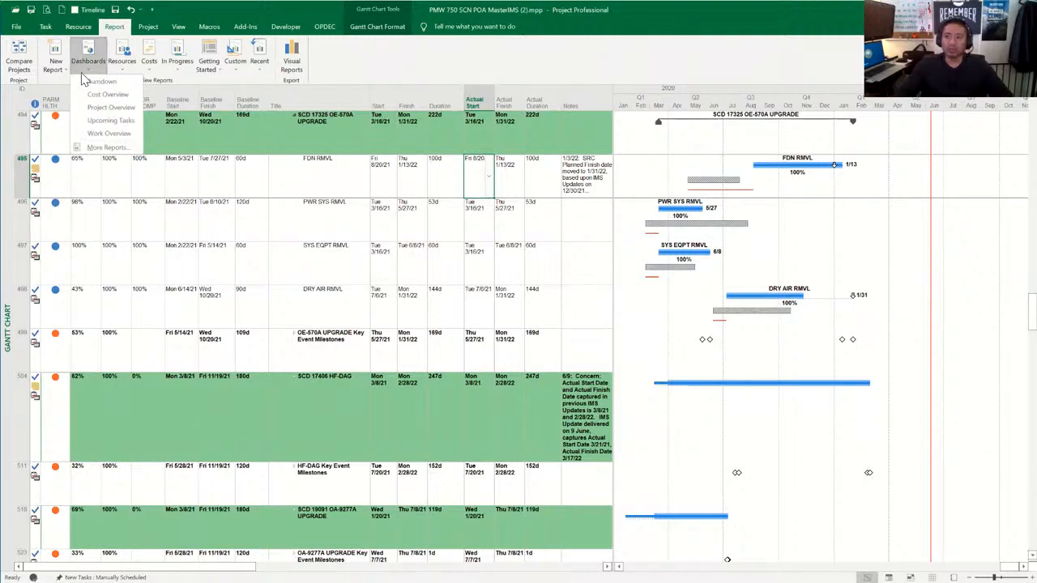
left_click(104, 148)
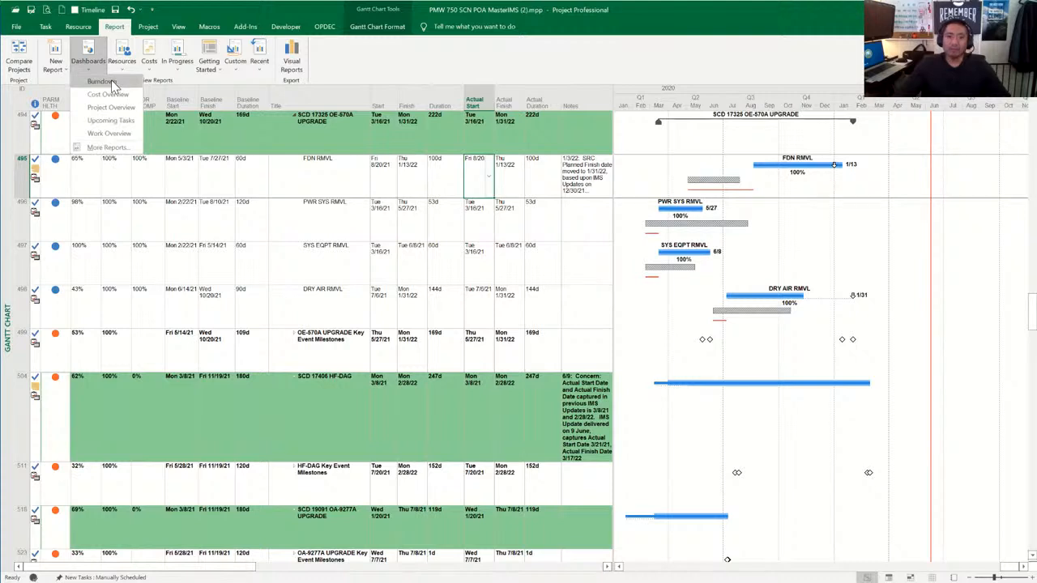
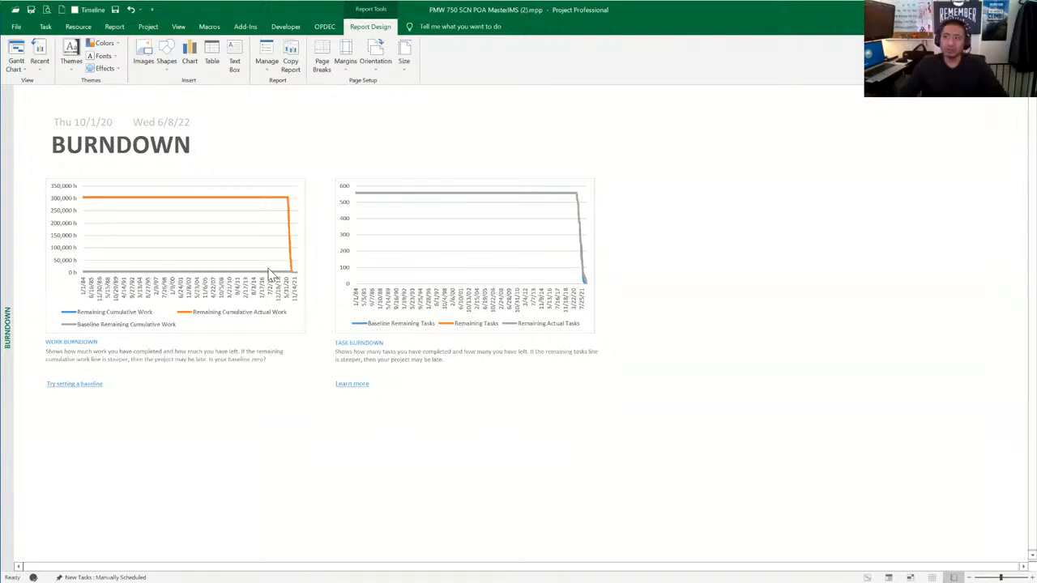
Review the OPDEC Inspect Schedule options, including IPM, DCMA 14-Point and DECM, without running any check
left_click(325, 26)
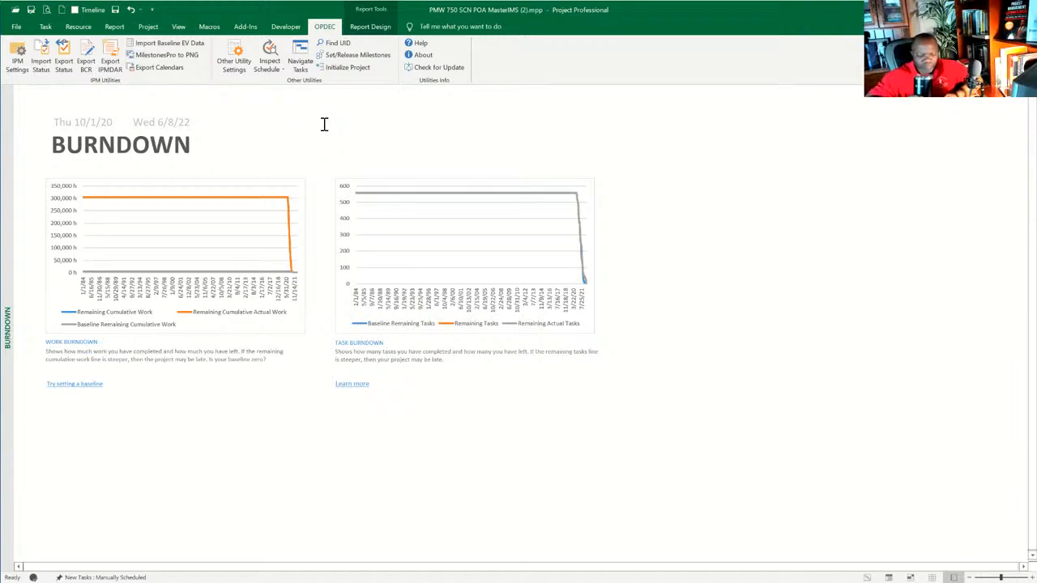
left_click(269, 63)
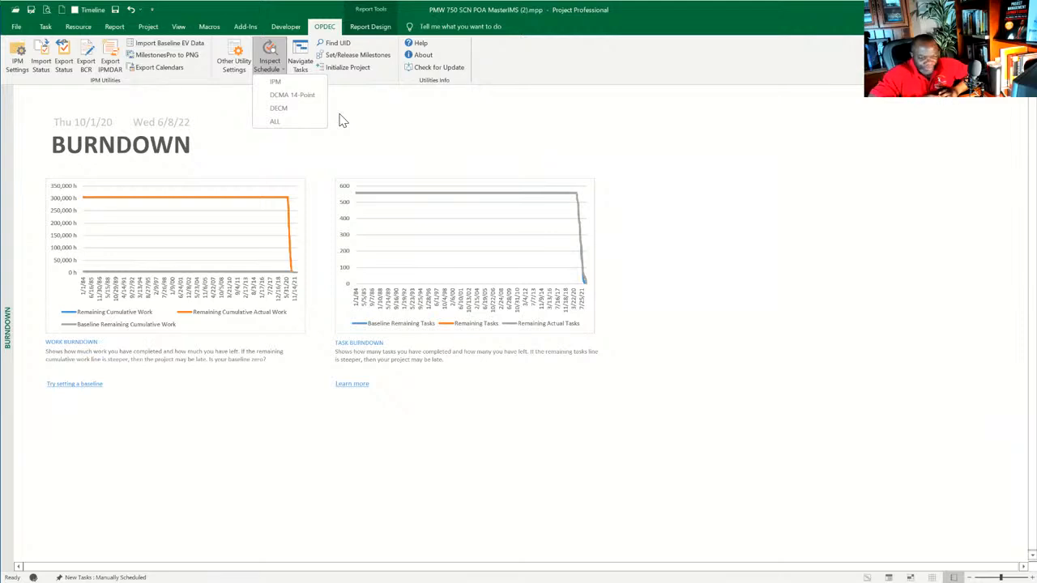
left_click(384, 108)
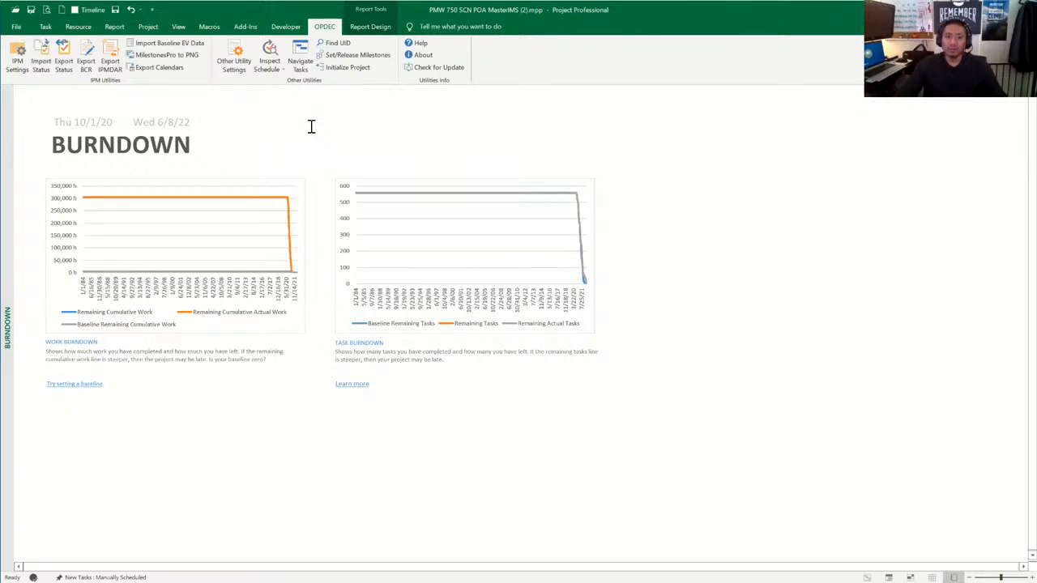
left_click(269, 69)
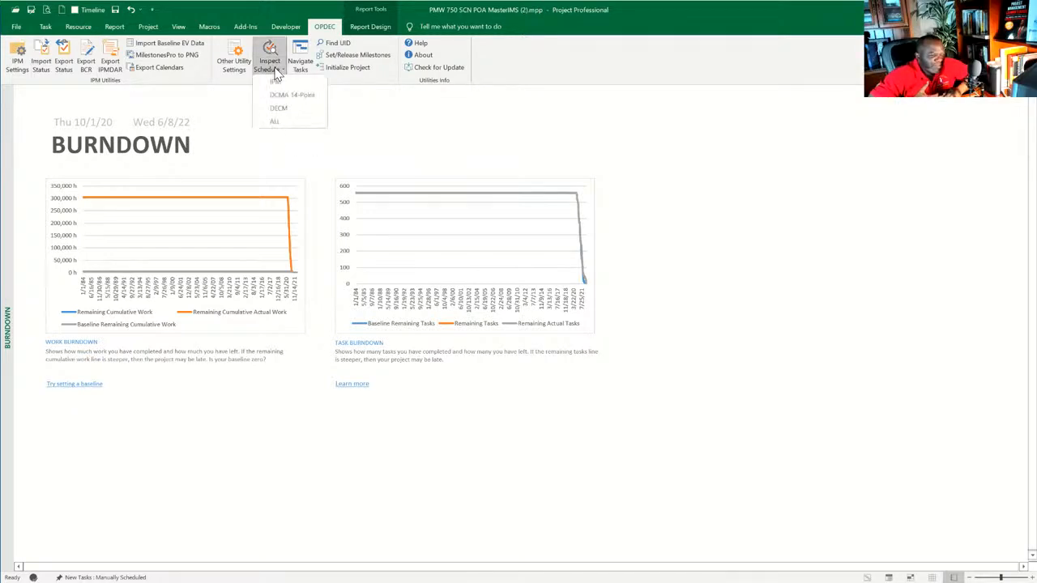
left_click(239, 116)
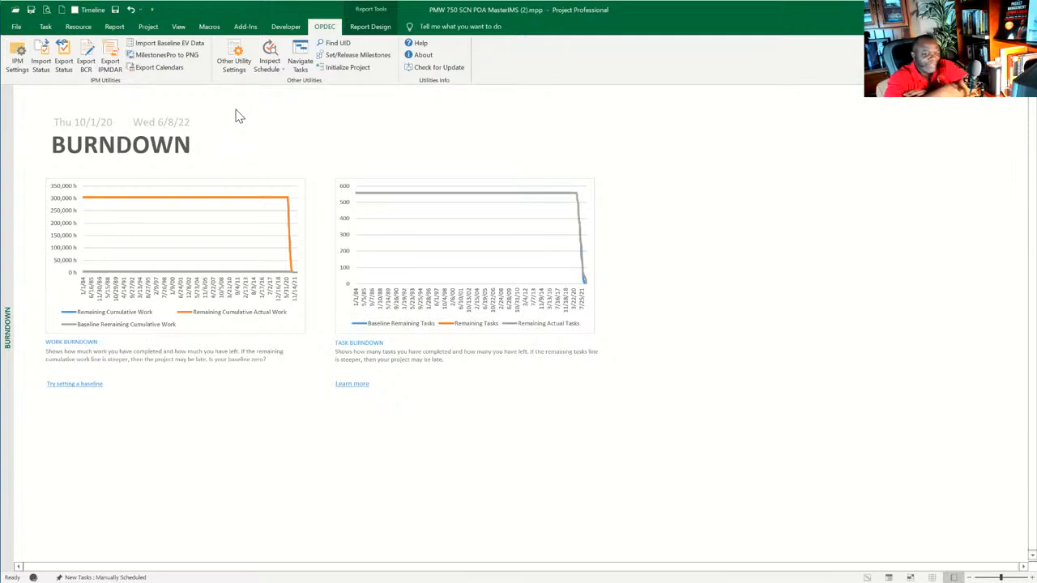
Bring up Agile Project Plan Template MS Project.mpp and widen its task table to show the columns through Resource Names
left_click(16, 27)
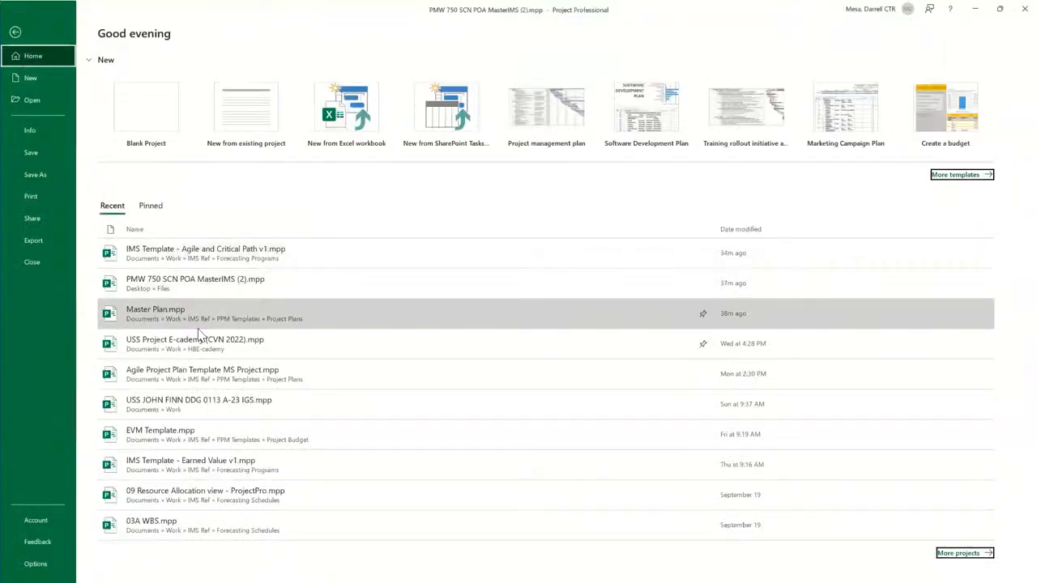
key("Escape")
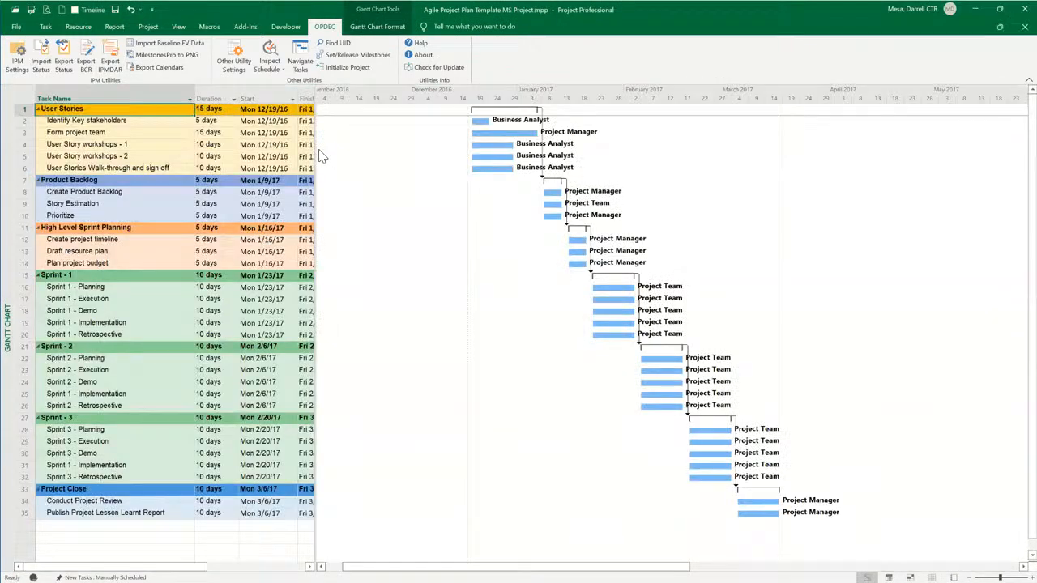
left_click_drag(338, 155, 480, 173)
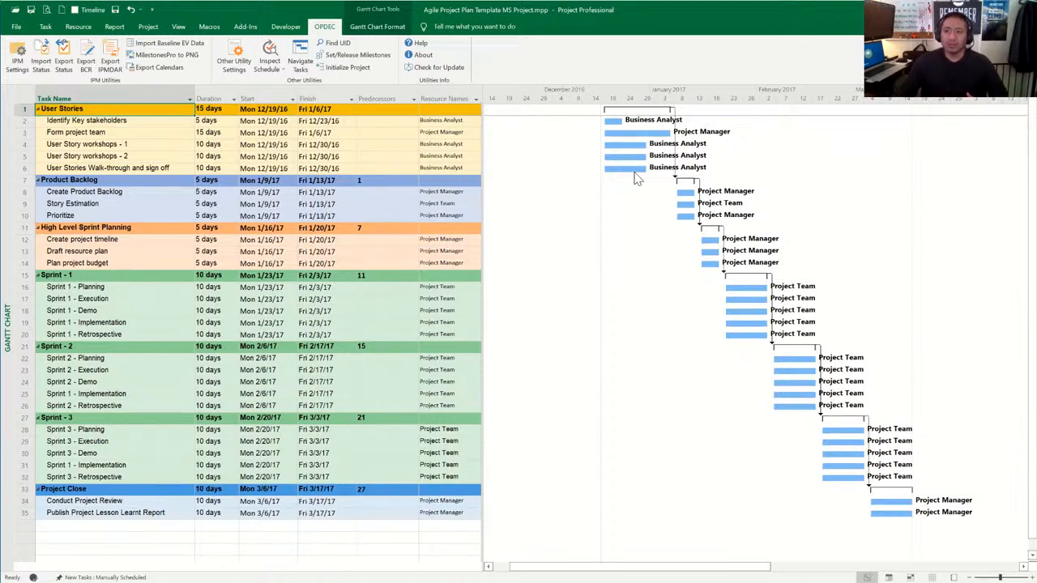
Insert a new task named "Delay due SW not delivered on time" between Create Product Backlog and Story Estimation
left_click(75, 192)
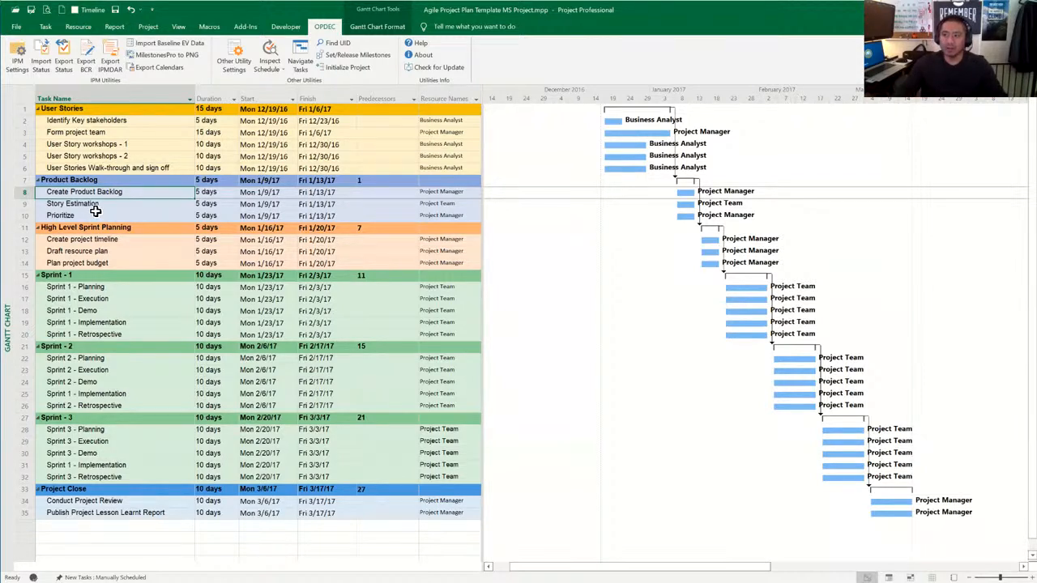
left_click(24, 205)
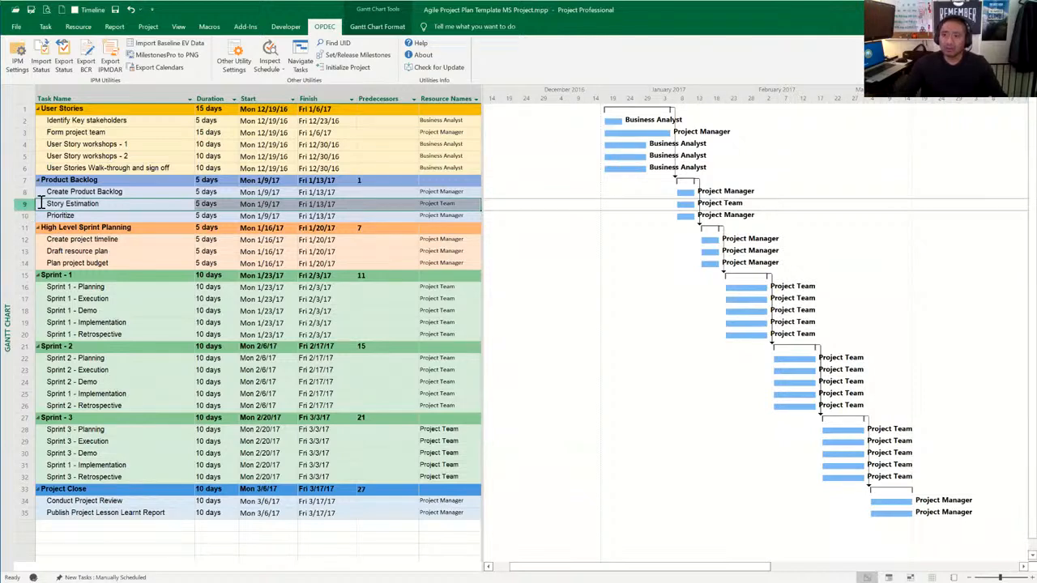
right_click(44, 204)
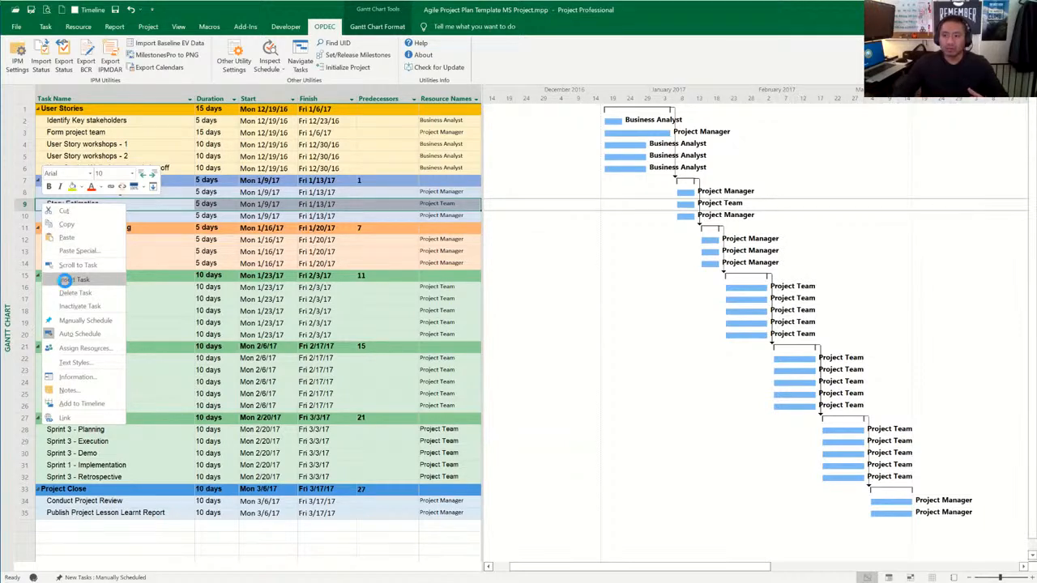
left_click(71, 280)
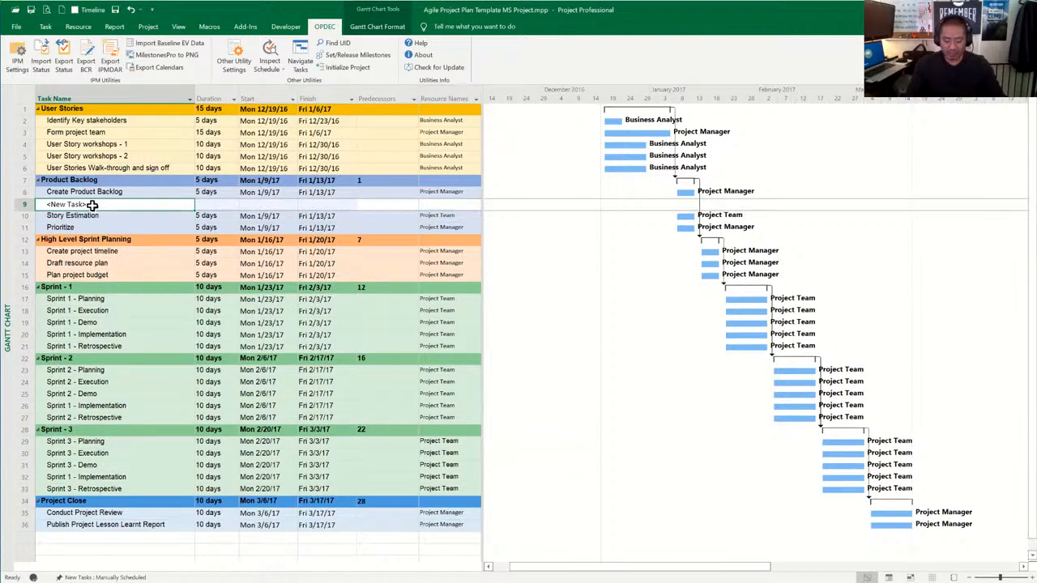
type("Del")
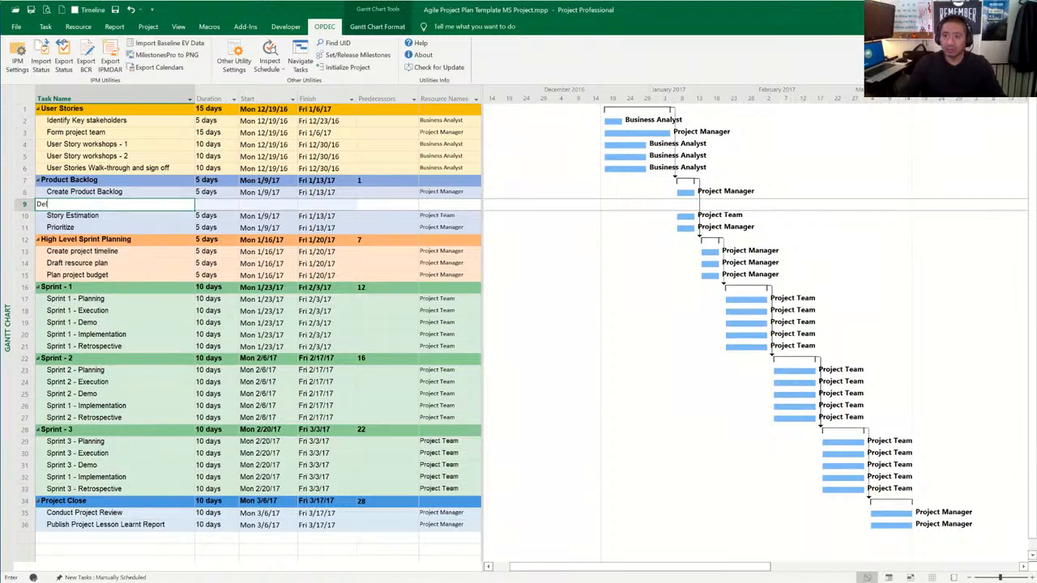
type("ay due")
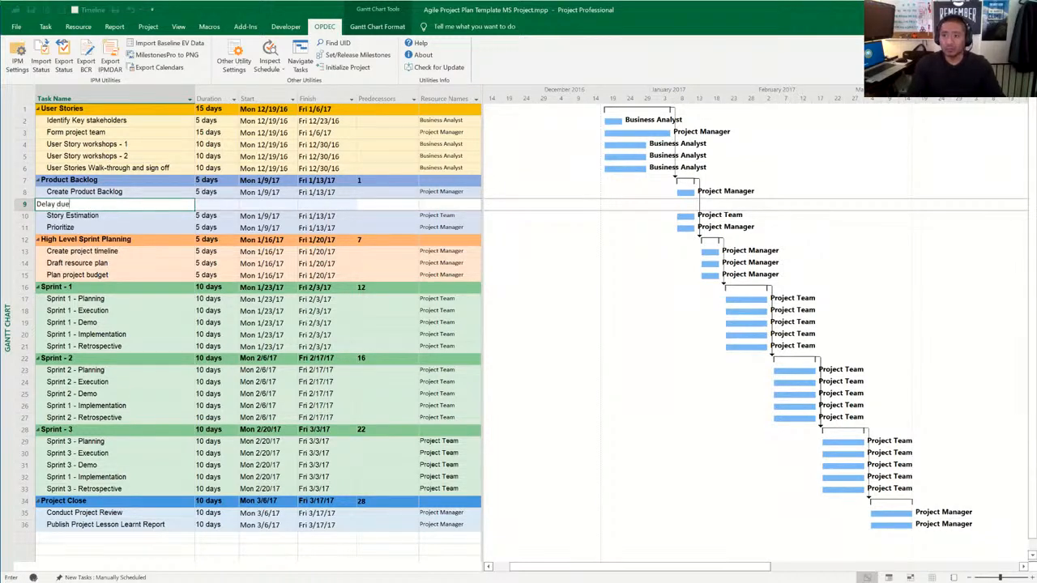
type(" SW not delivered on time")
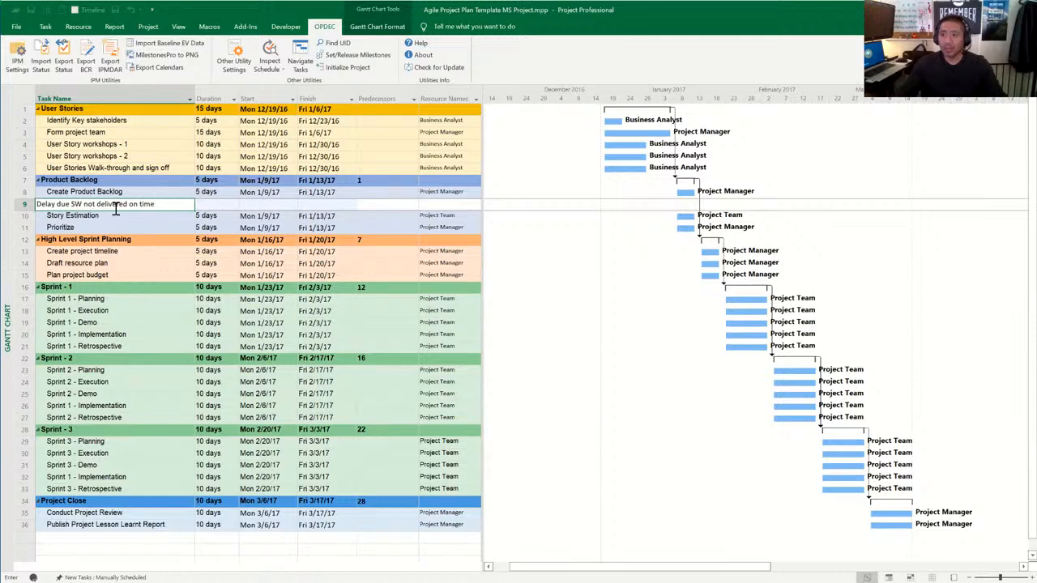
left_click(117, 192)
Indent the delay task beneath Create Product Backlog and colour its text red
left_click(105, 206)
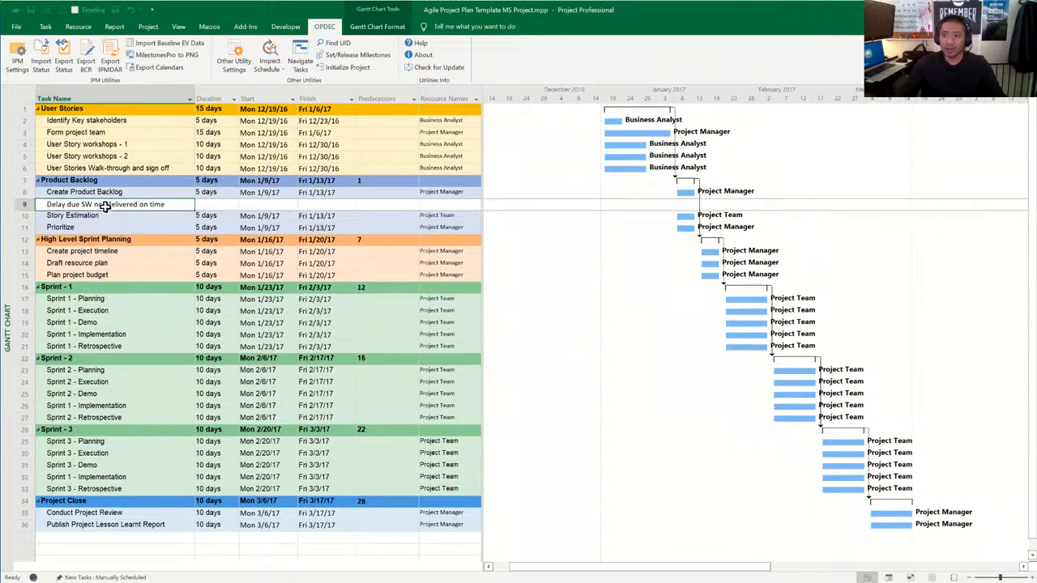
left_click(46, 27)
left_click(231, 65)
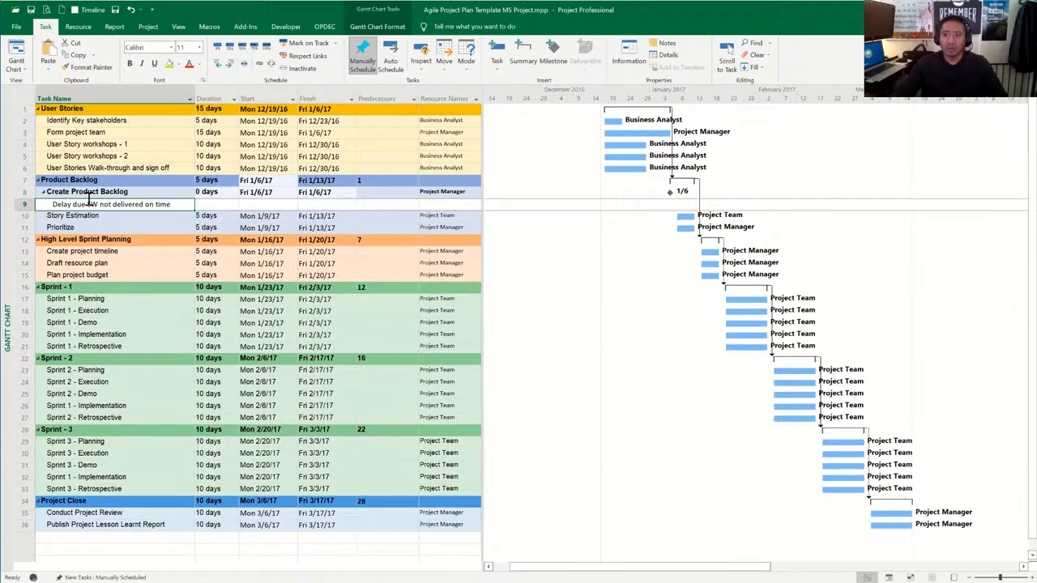
left_click(188, 64)
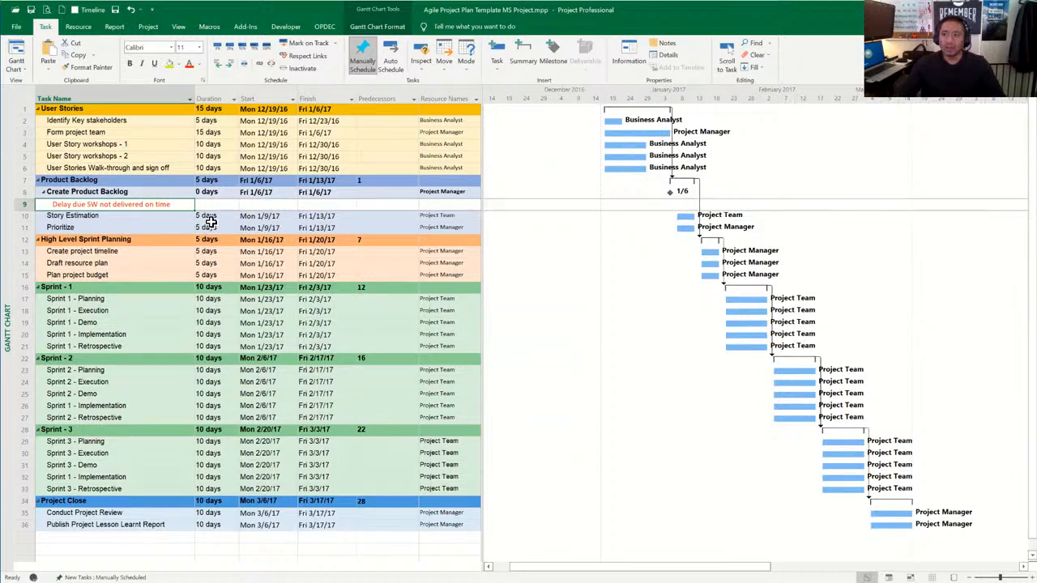
Examine the delay task's Duration and Predecessors fields and its place between Create Product Backlog and Story Estimation
left_click(219, 205)
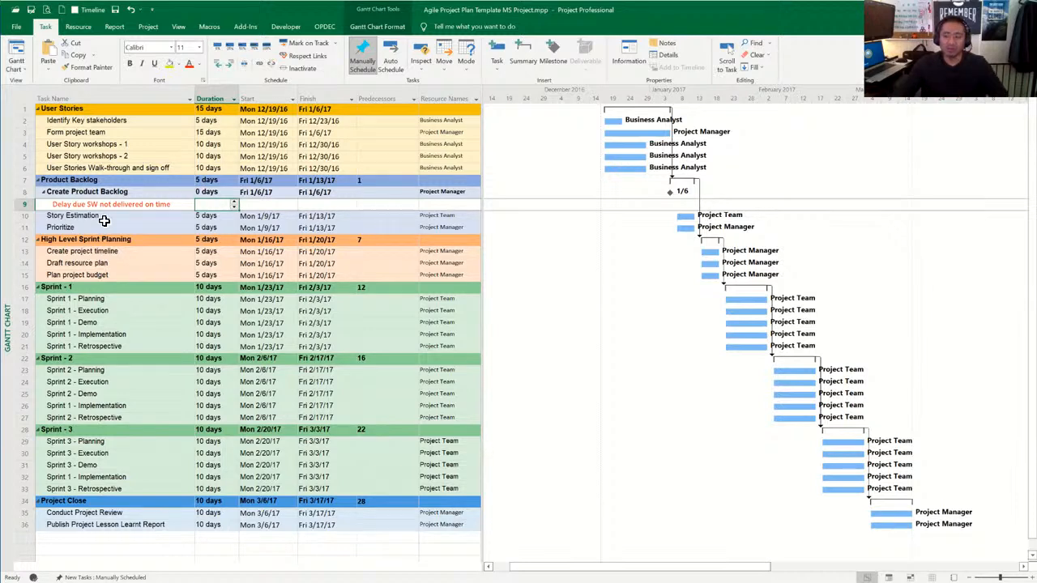
left_click(384, 205)
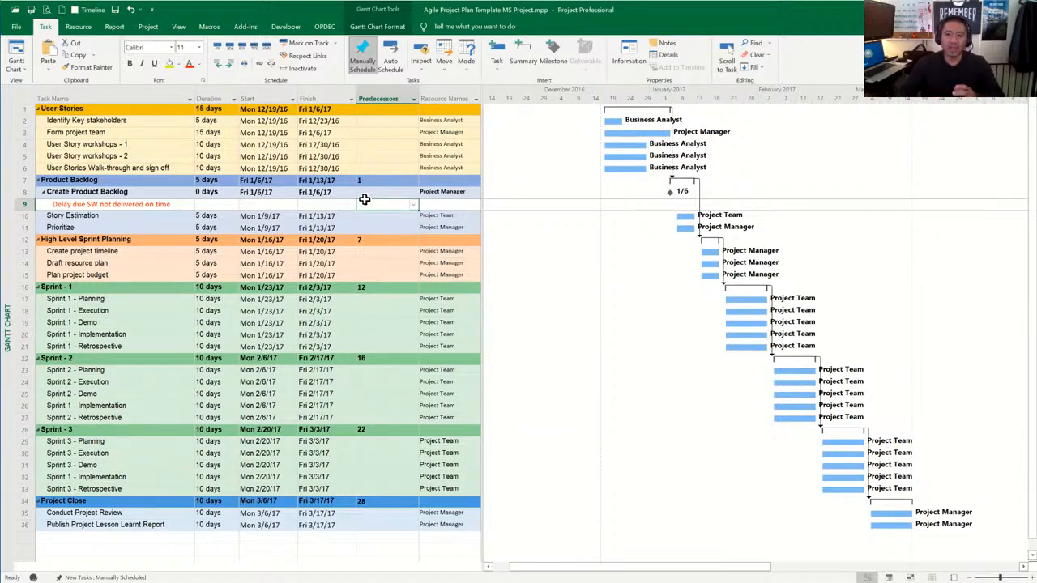
left_click(136, 193)
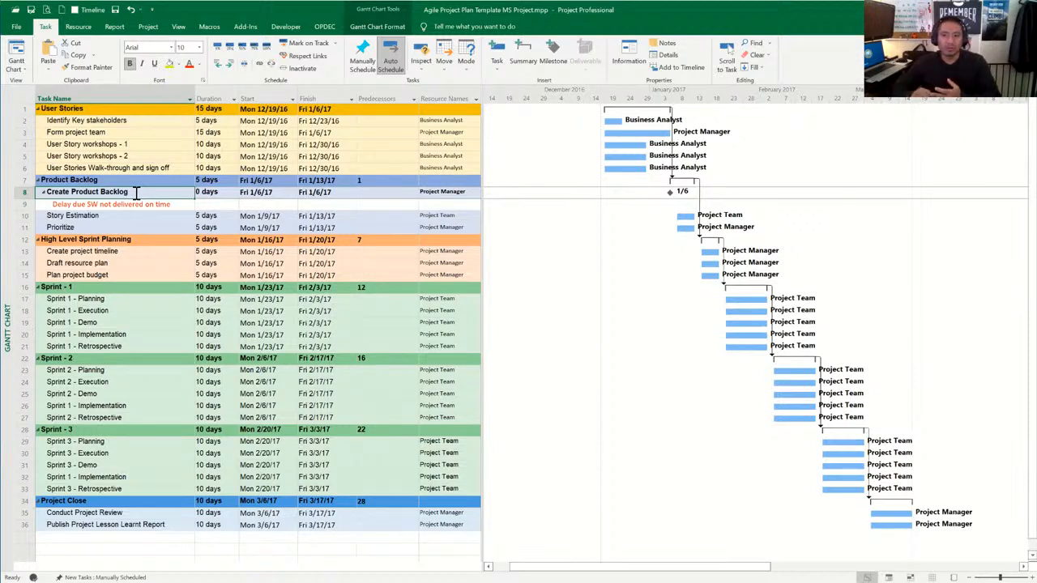
left_click(97, 216)
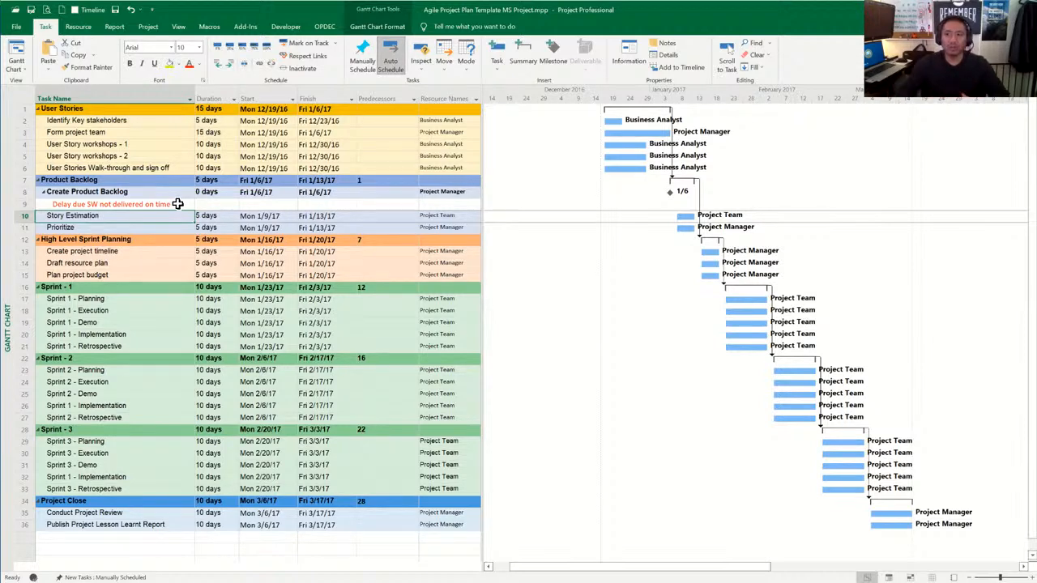
left_click(152, 205)
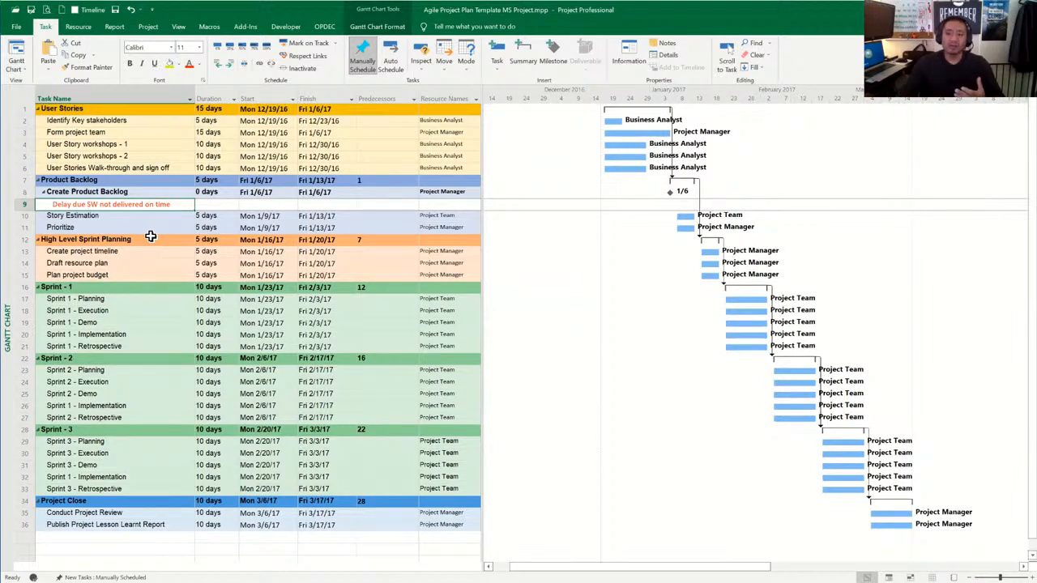
left_click(101, 217)
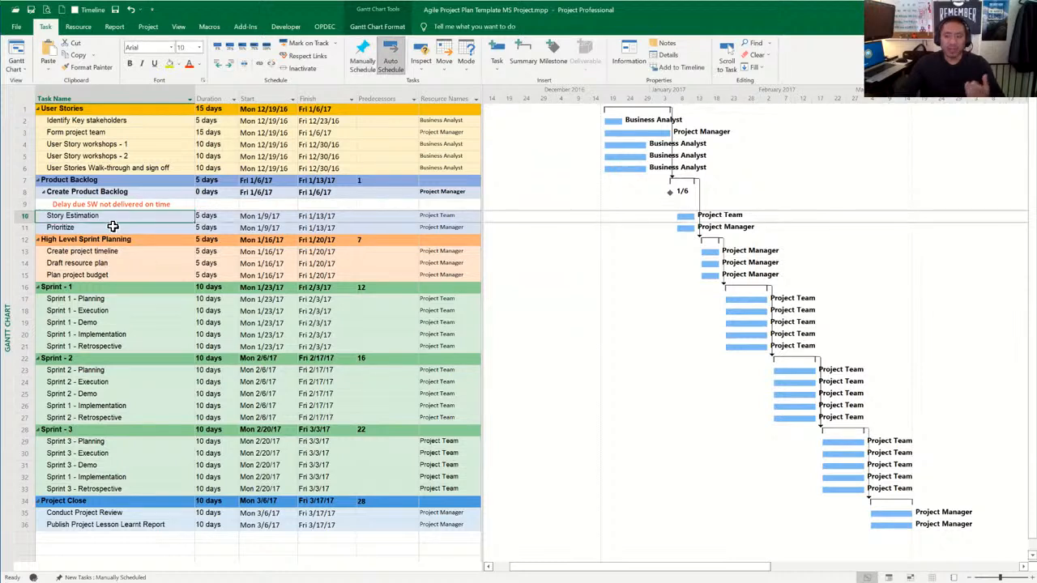
left_click(111, 204)
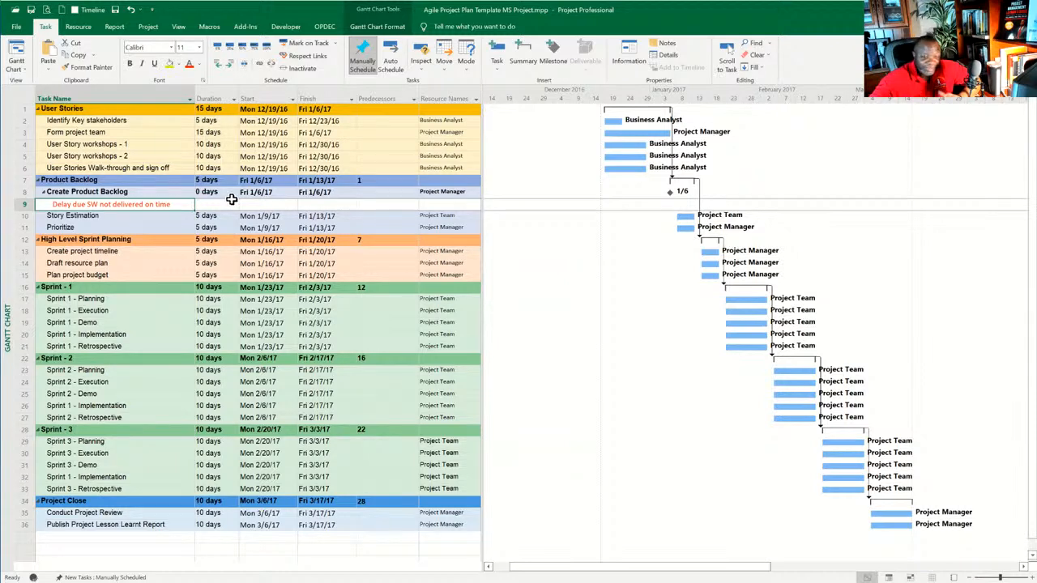
Switch to the Resource Sheet view and select the Max. units of all three resources
left_click(22, 71)
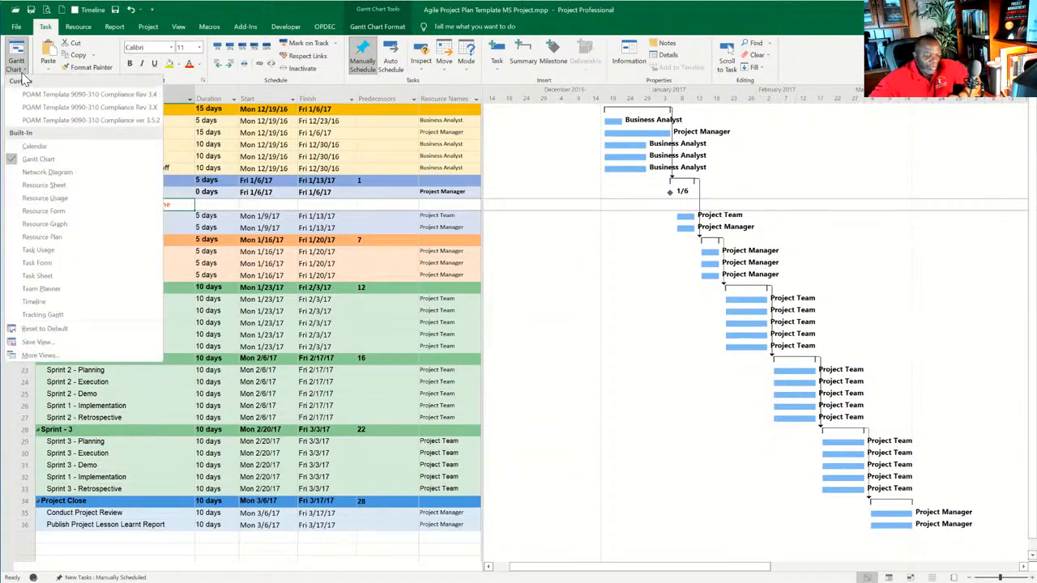
left_click(47, 185)
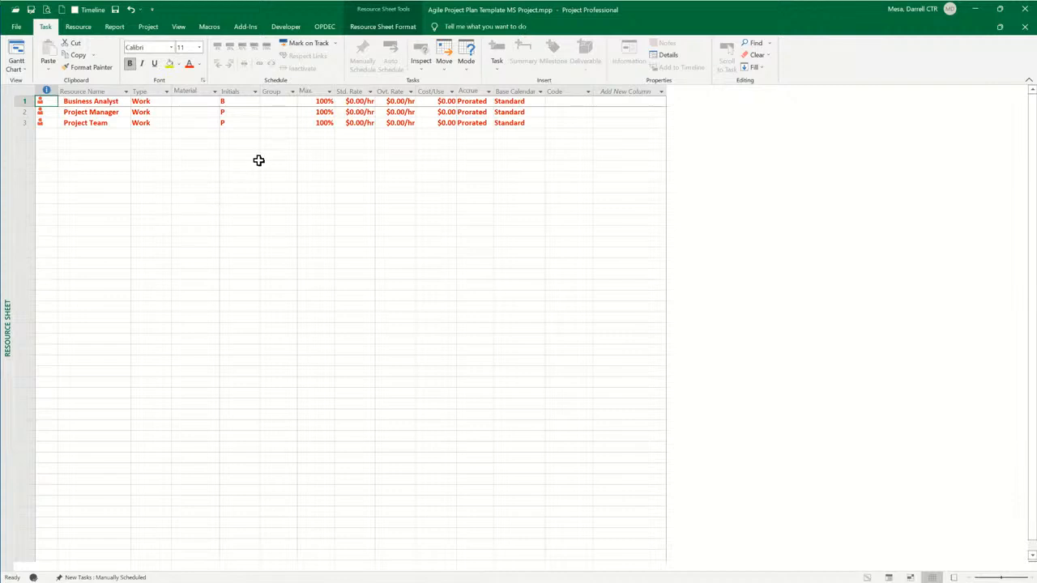
left_click_drag(304, 100, 308, 122)
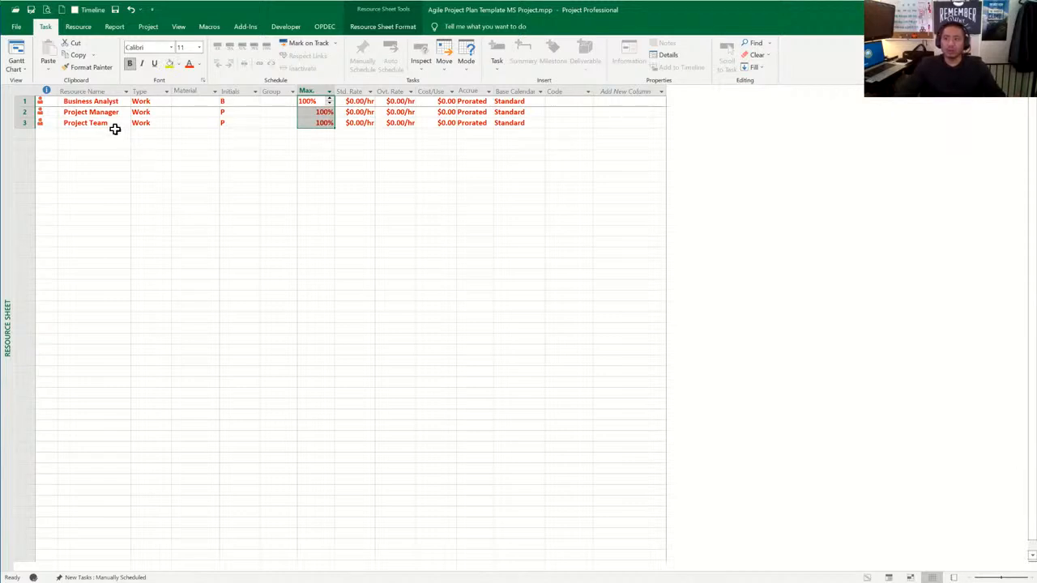
Set the Project Team resource's Max. units to 1%
left_click_drag(313, 116, 317, 122)
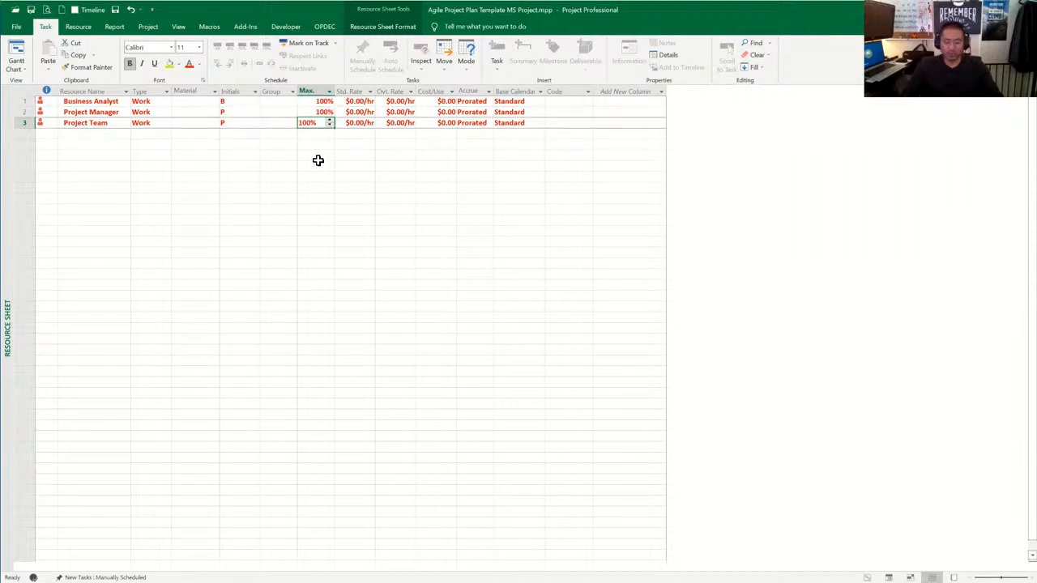
type("1")
key("Return")
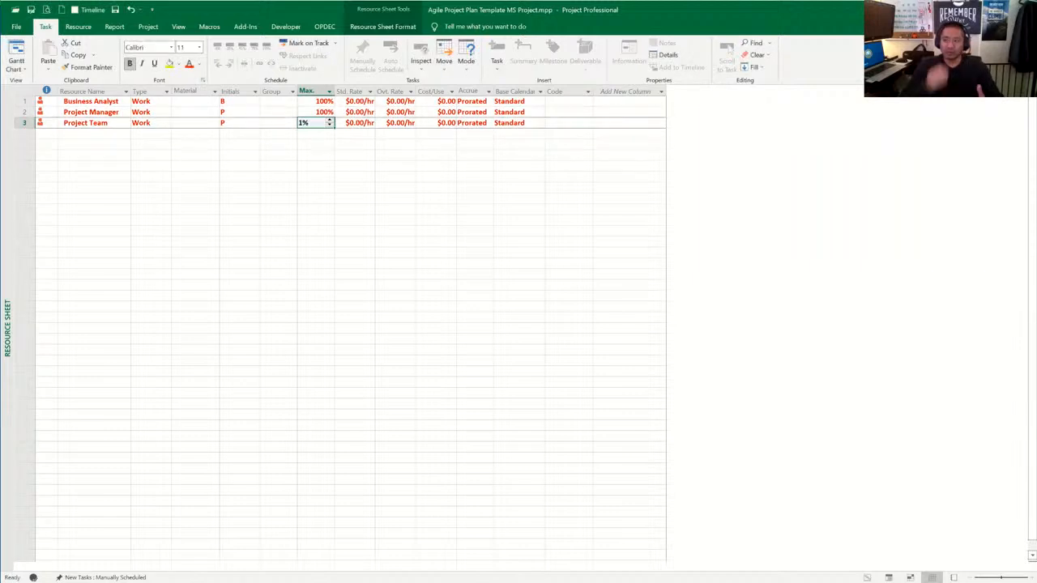
key("Up")
key("Up")
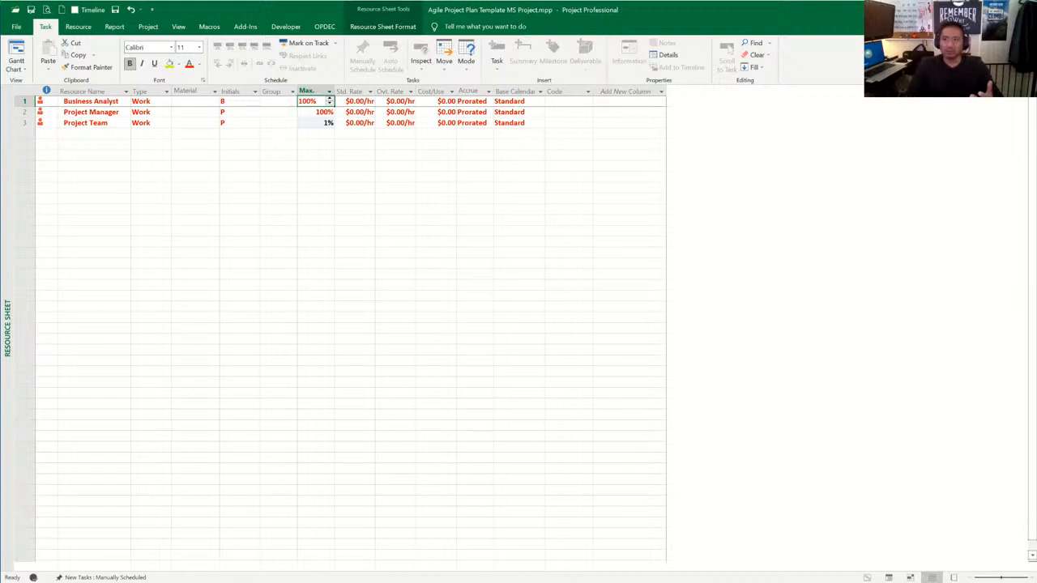
left_click(314, 111)
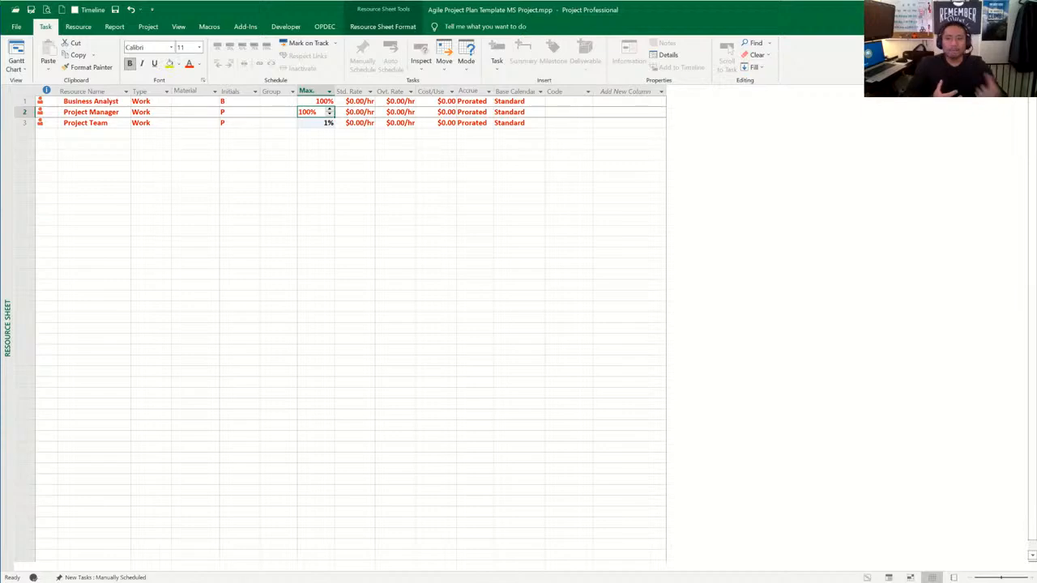
Review the Booking type and Type options in the Business Analyst's Resource Information, leaving them as they are
double_click(104, 104)
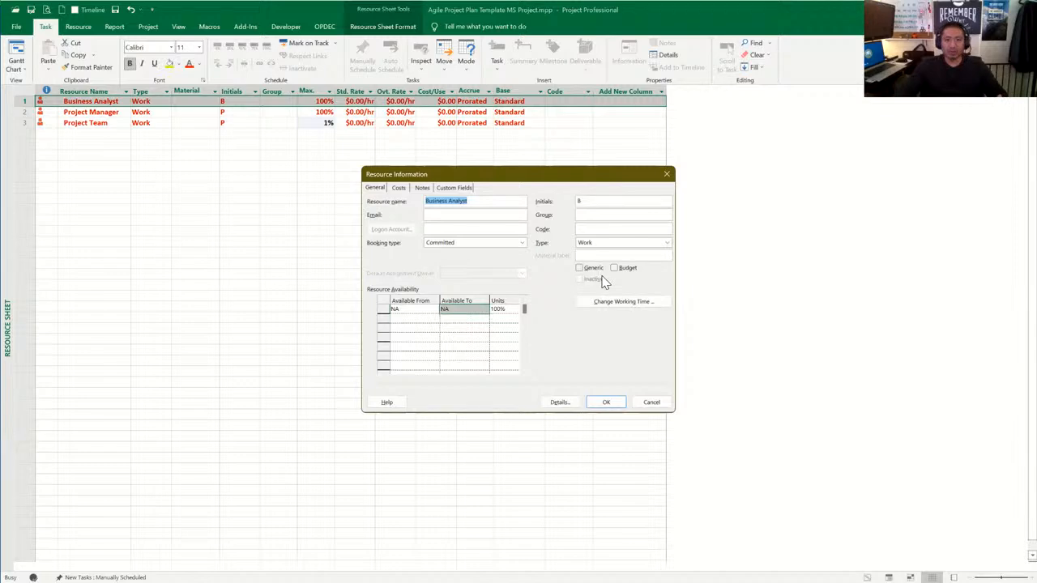
left_click(522, 243)
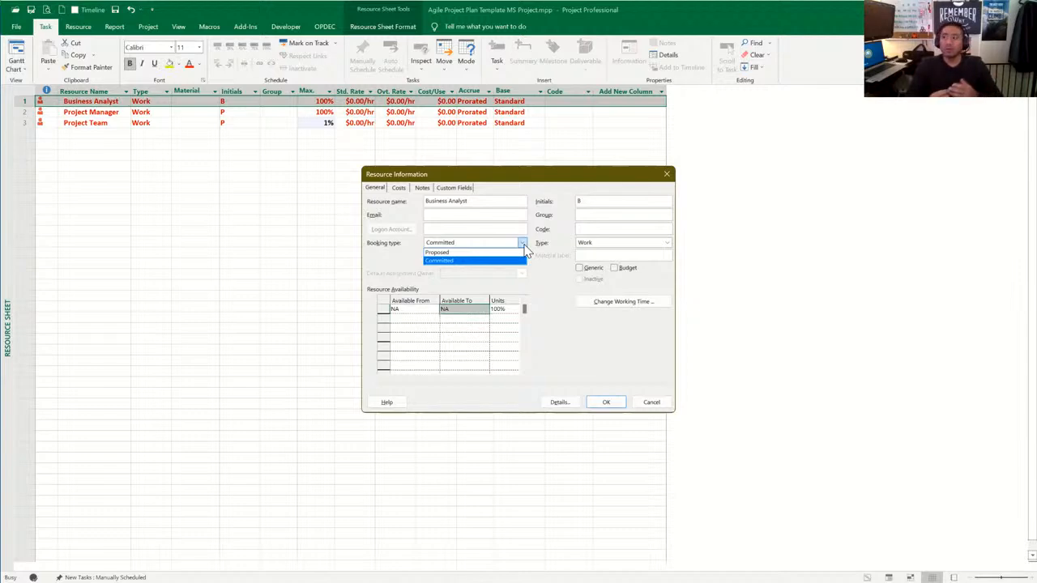
left_click(605, 279)
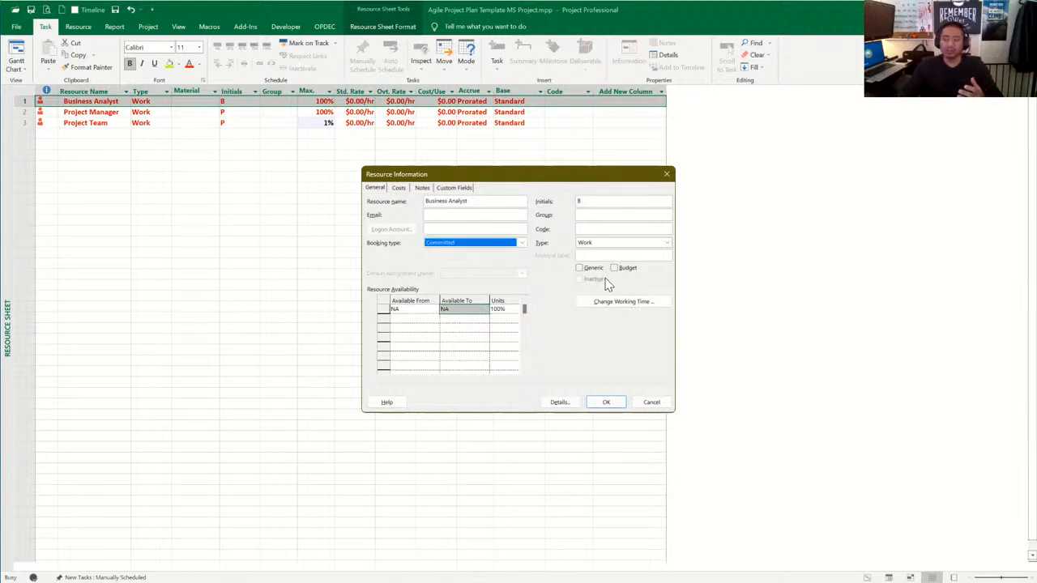
left_click(665, 244)
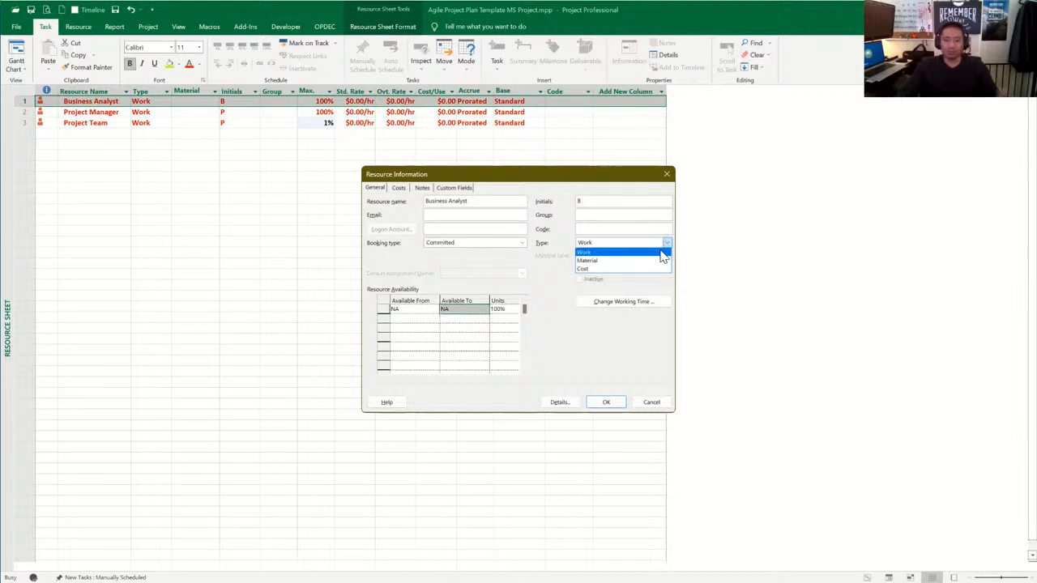
left_click(548, 276)
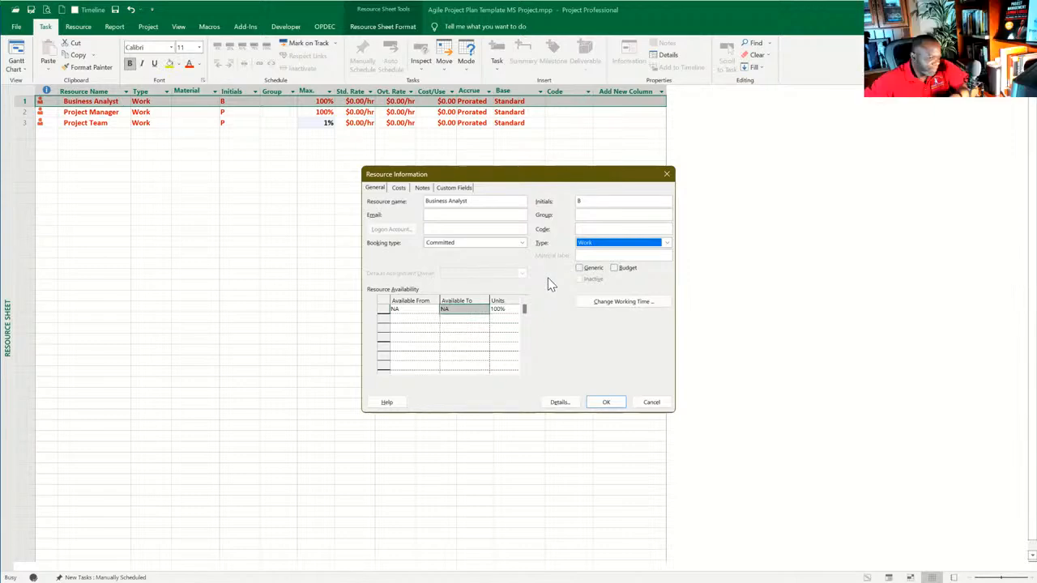
left_click(666, 176)
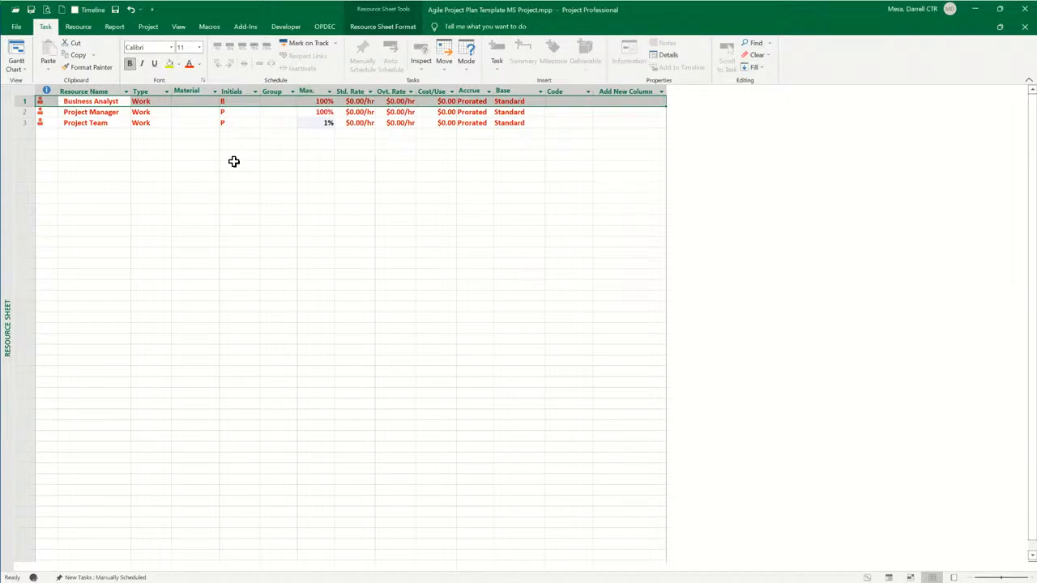
Return to the Gantt Chart view and review the Set Baseline options without setting a baseline
left_click(15, 68)
left_click(54, 159)
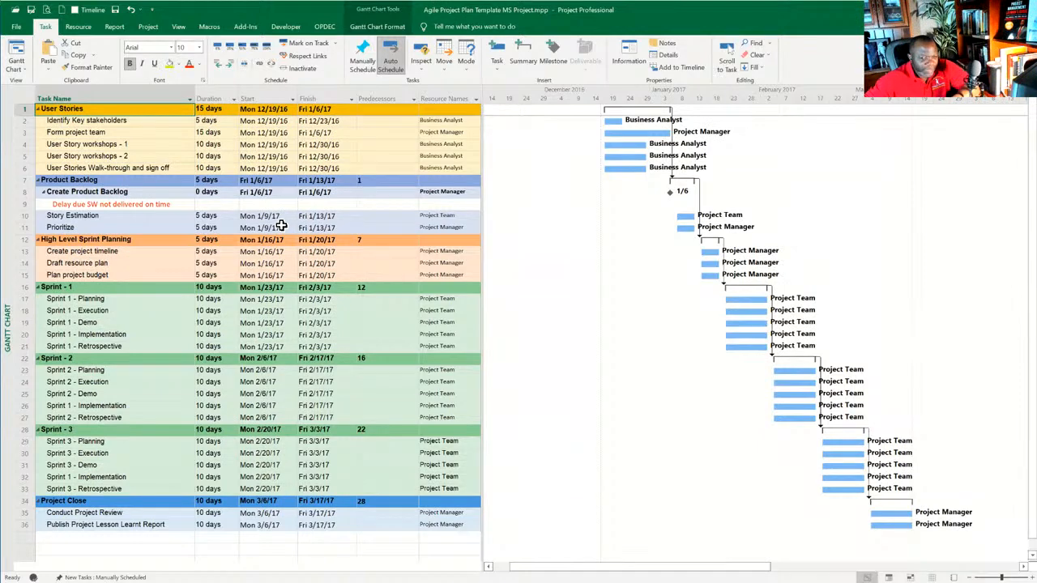
left_click(150, 26)
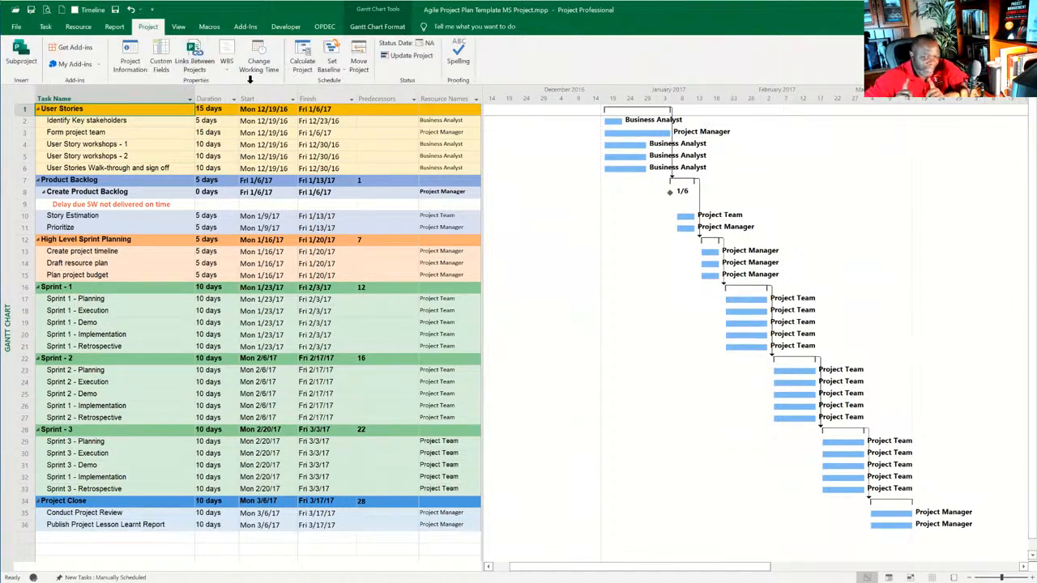
left_click(329, 70)
left_click(349, 83)
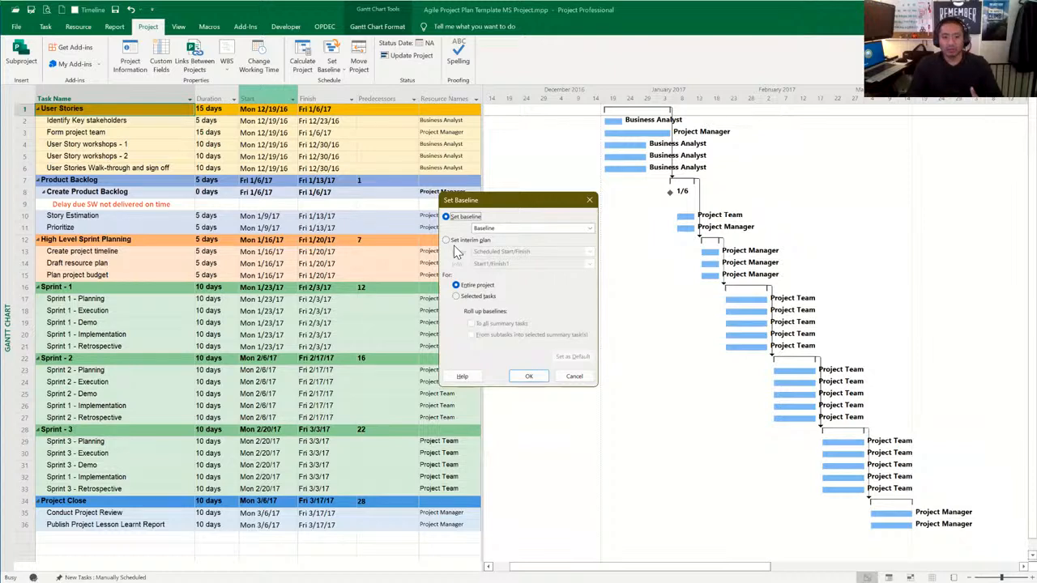
left_click(586, 203)
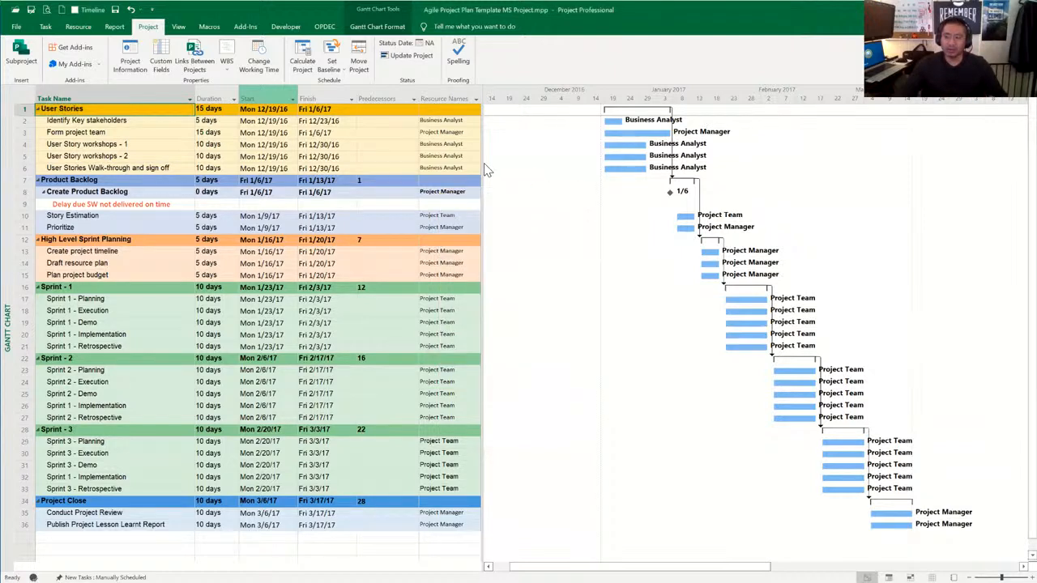